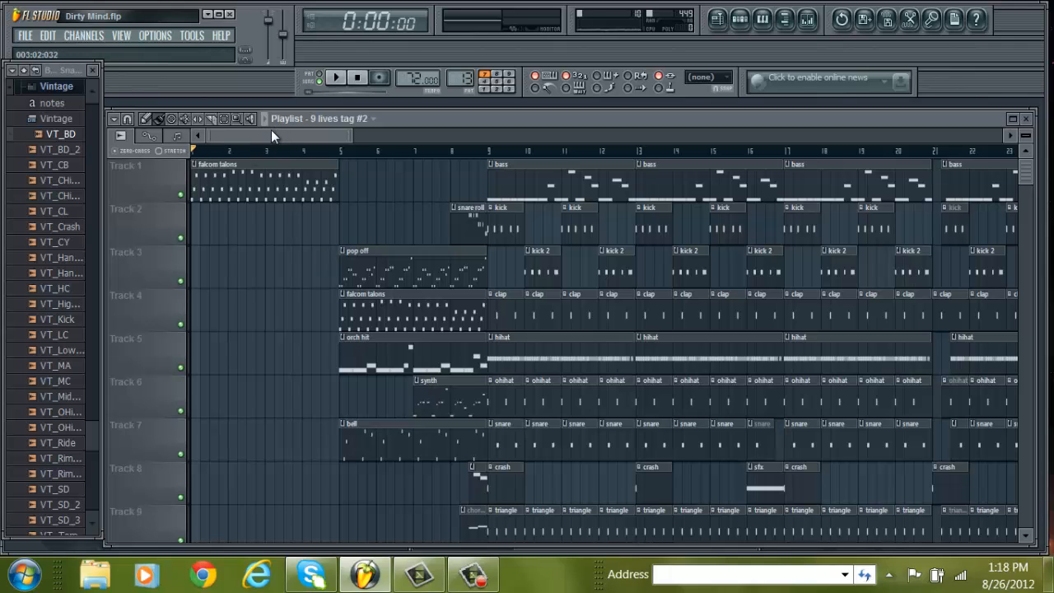
Step: Bring up the step sequencer with the bass pattern selected and switch playback to pattern mode
left_click_drag(252, 136, 200, 153)
left_click(739, 18)
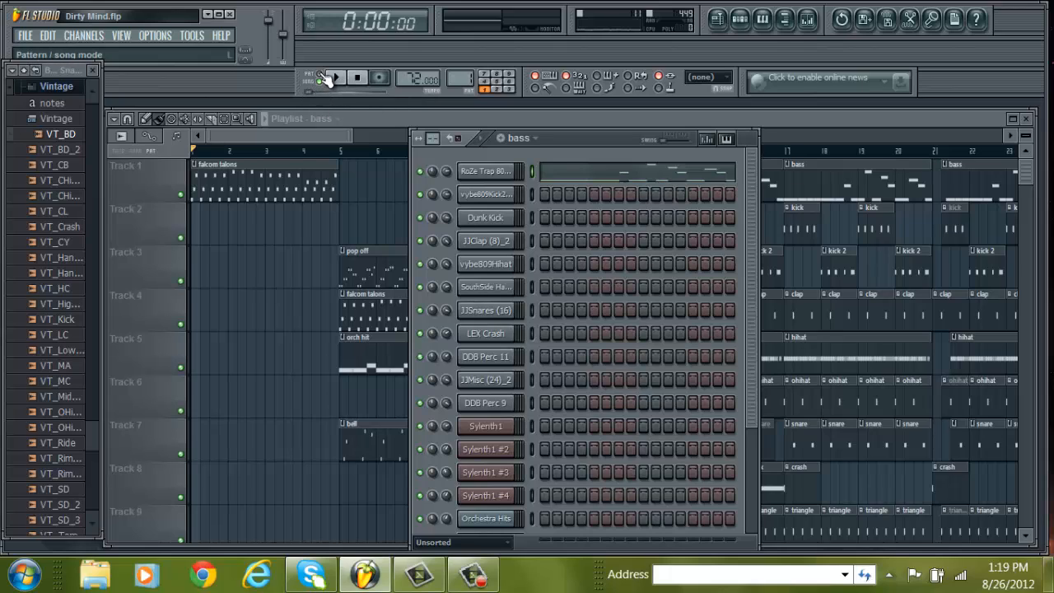
left_click(323, 76)
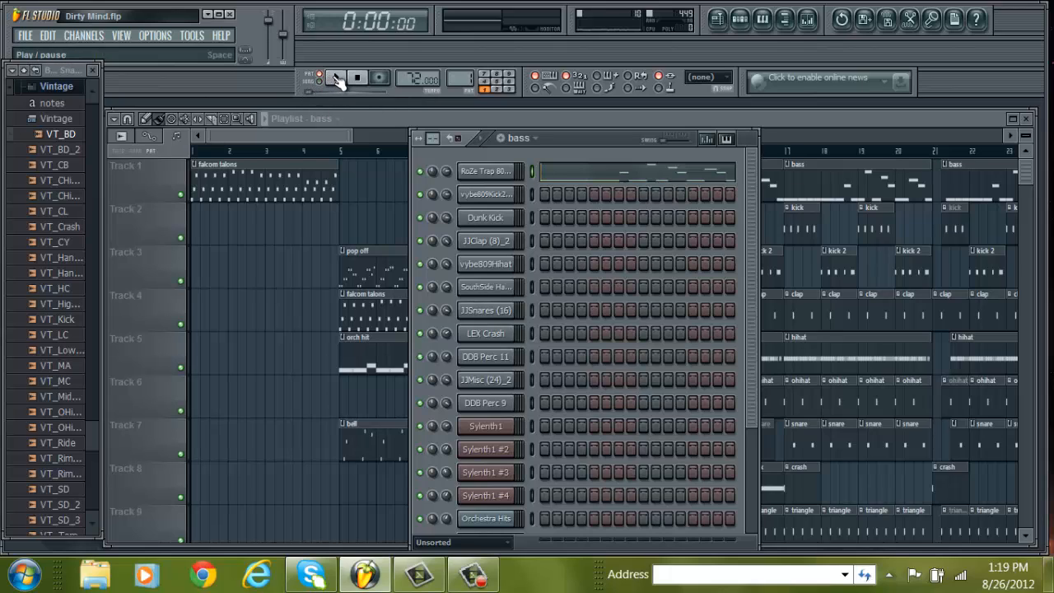
Step: Play the bass pattern while viewing its RoZe Trap 808 notes in the piano roll, closing the roll and stopping playback when done
left_click(336, 77)
left_click(576, 173)
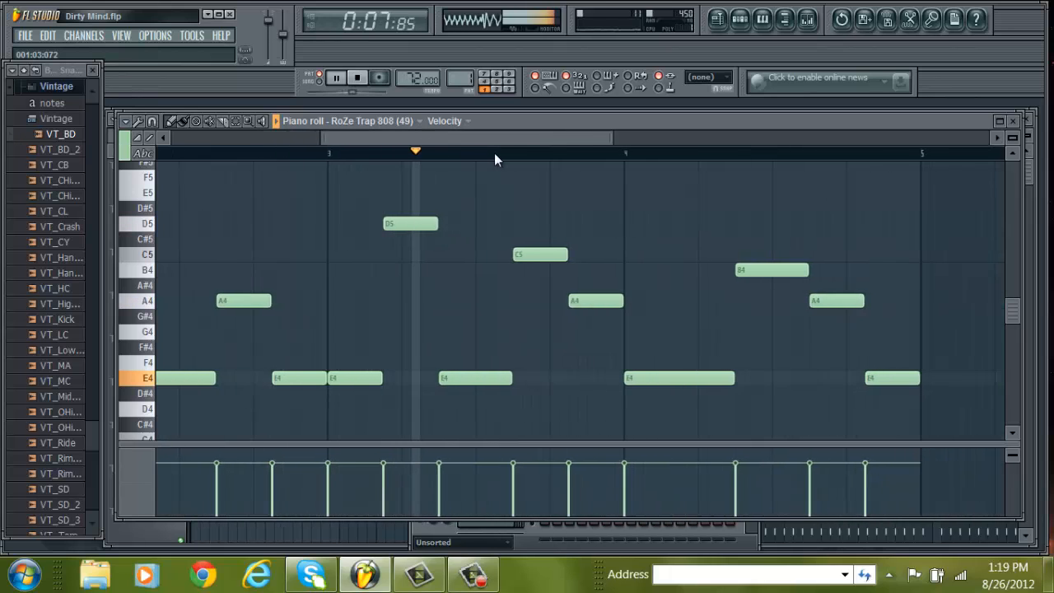
left_click(1014, 121)
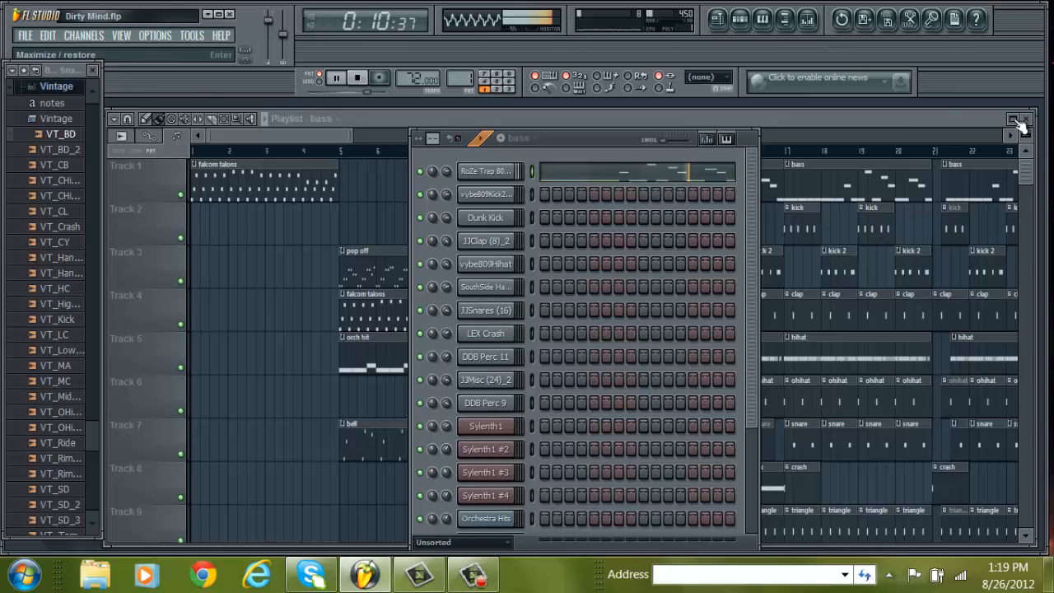
left_click(358, 78)
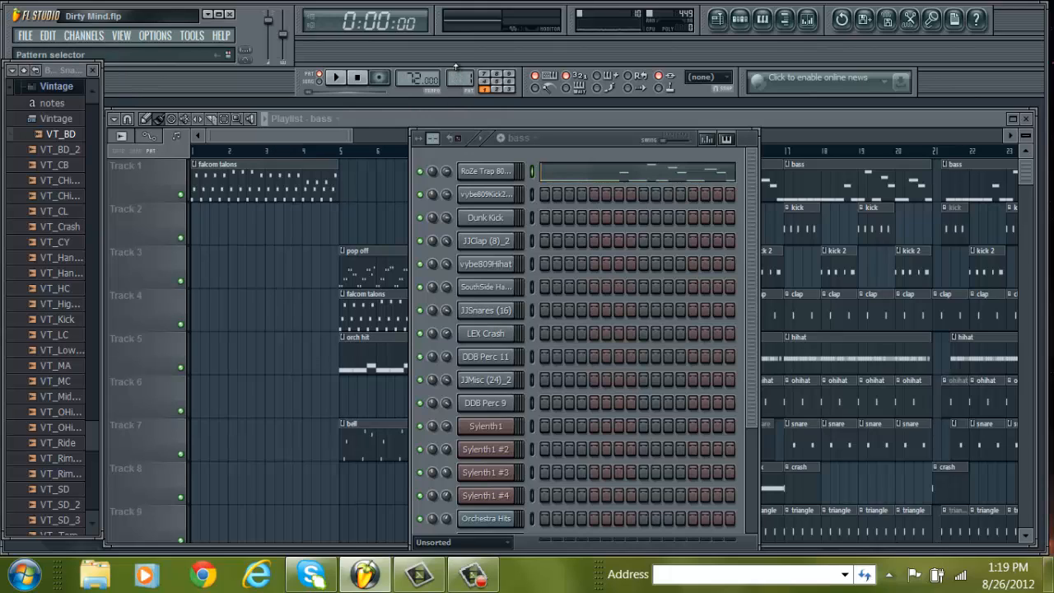
Step: Audition the kick pattern and the kick 2 pattern, stopping playback after each
scroll(455, 66, "up", 1)
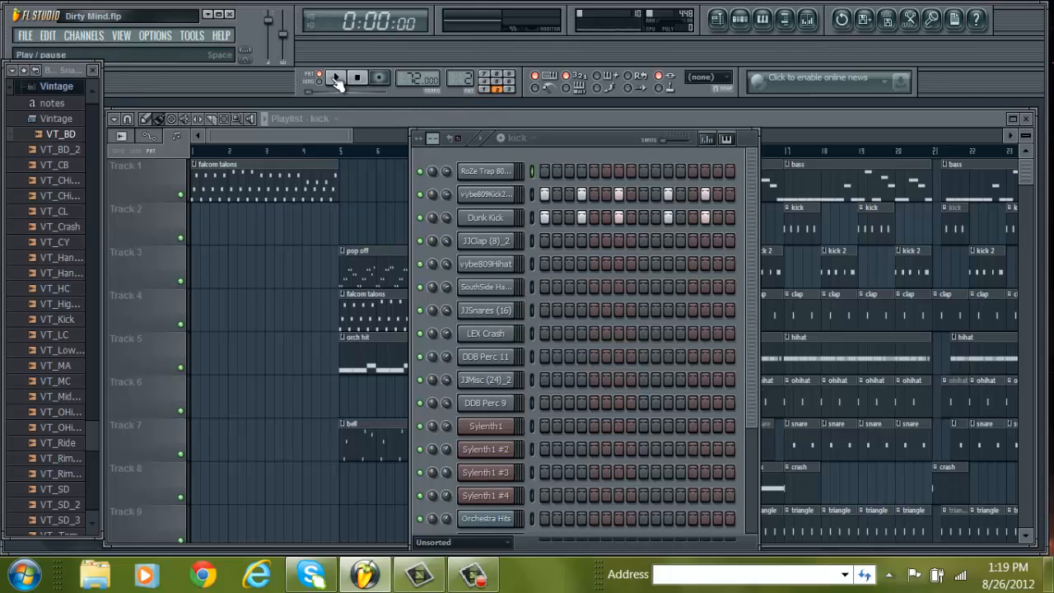
left_click(335, 78)
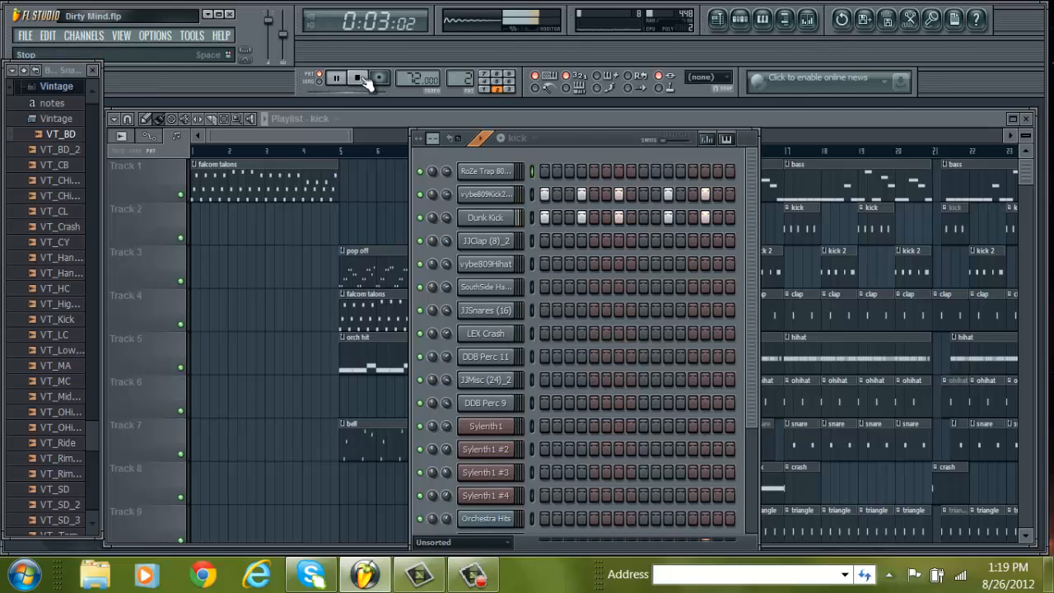
left_click(359, 78)
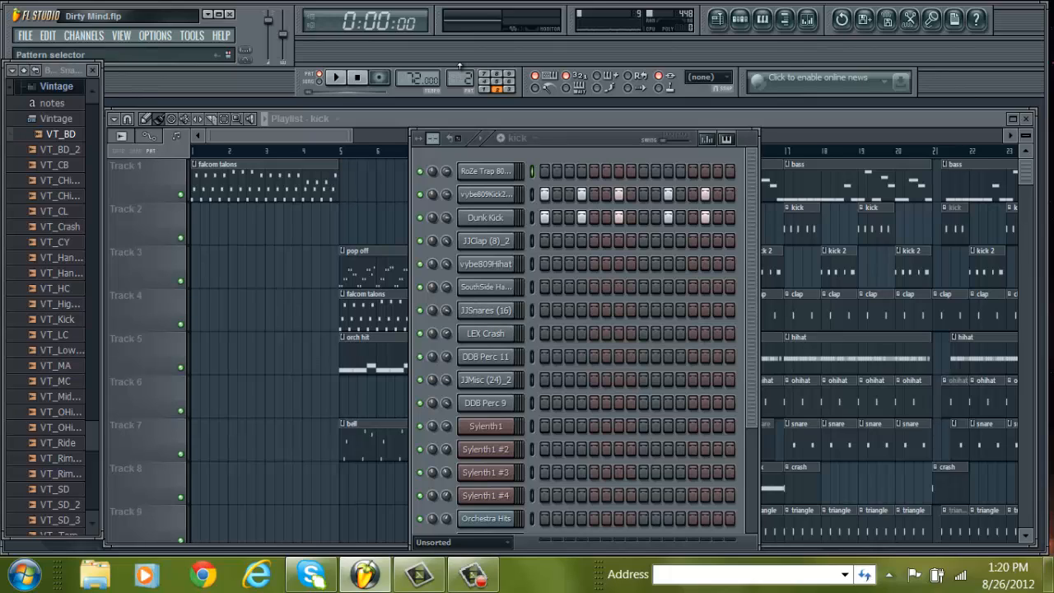
scroll(460, 64, "up", 1)
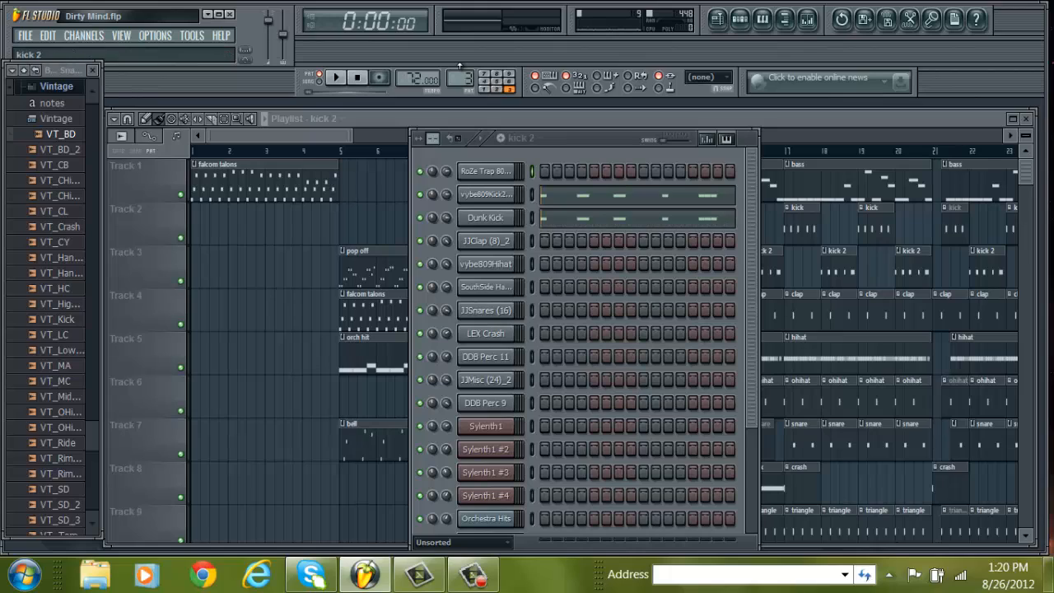
left_click(344, 76)
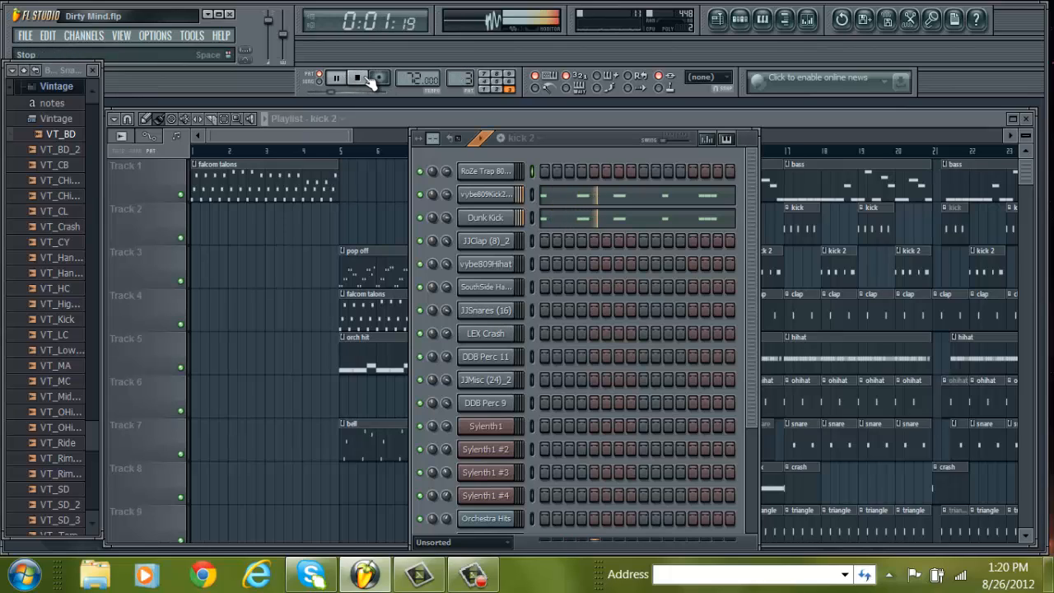
left_click(361, 78)
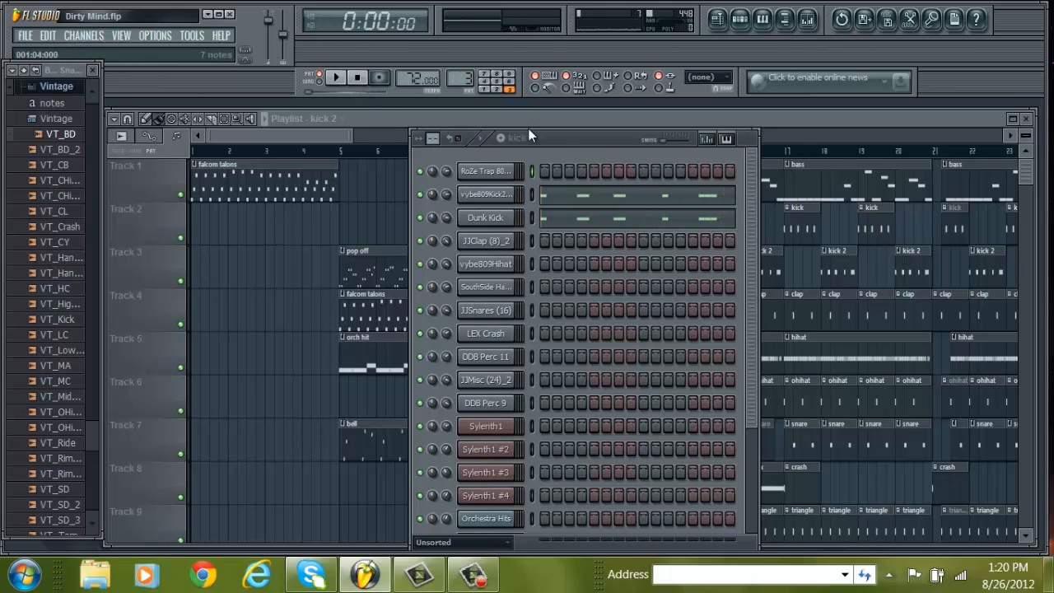
Step: Select pattern 4, clap, and audition it briefly
left_click(484, 81)
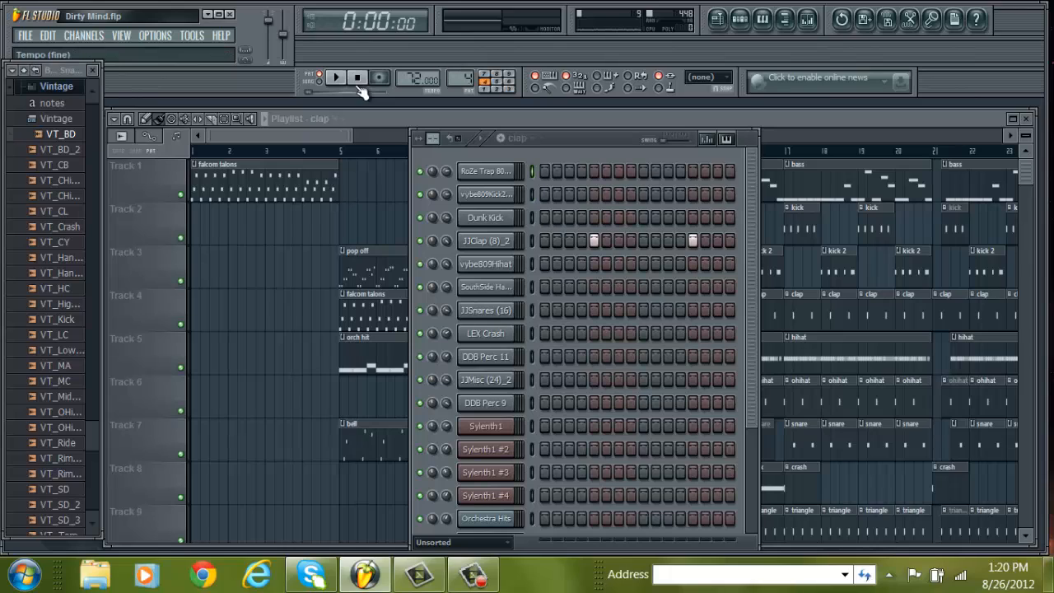
left_click(337, 78)
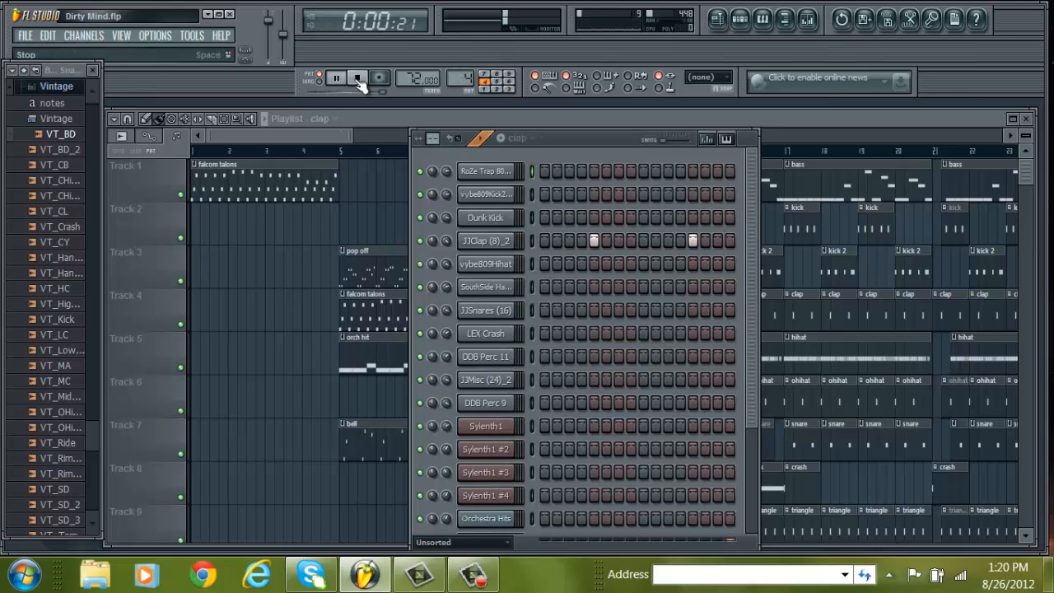
key("space")
Step: Audition the hihat pattern and look through its vybe809Hihat notes to the end in the piano roll
left_click(496, 81)
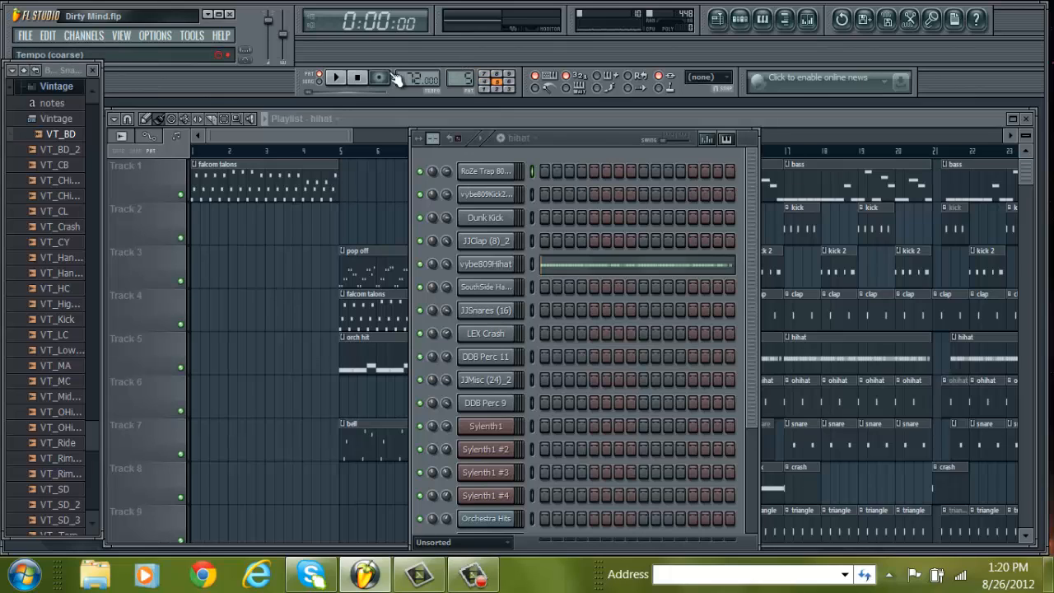
left_click(341, 77)
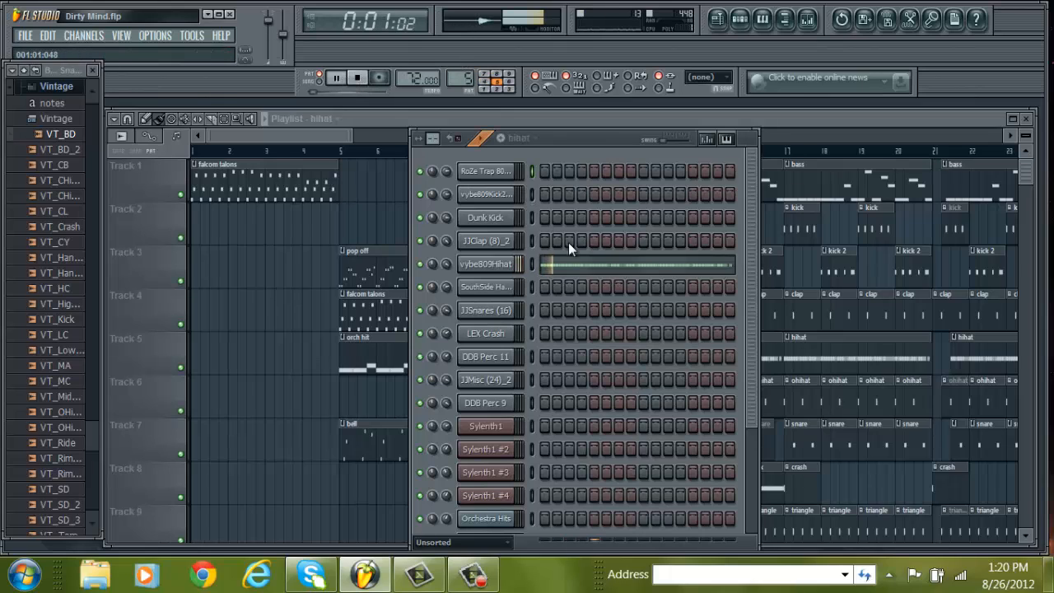
left_click(601, 273)
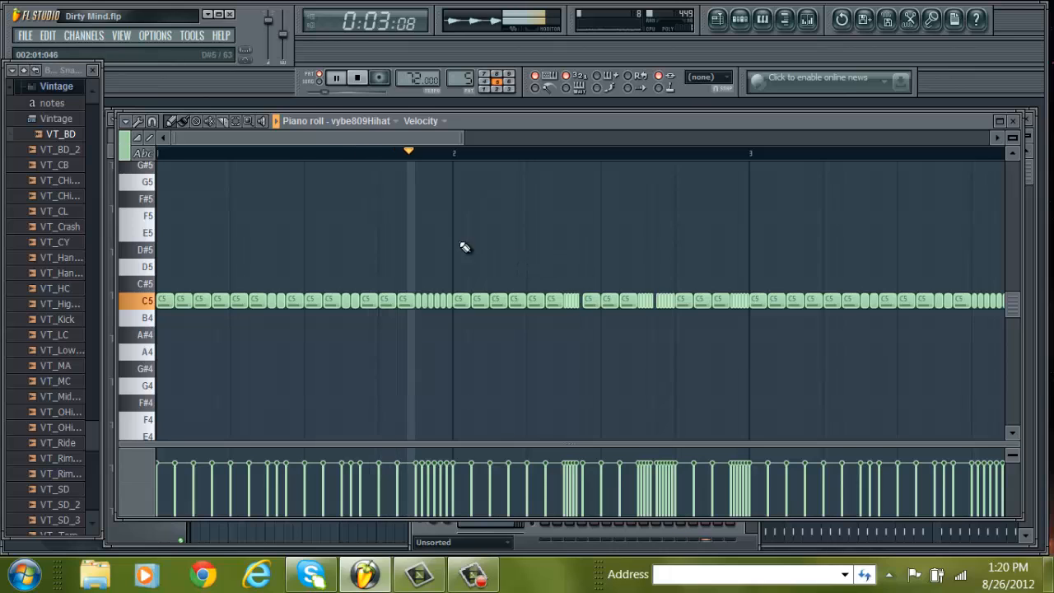
left_click_drag(346, 139, 510, 154)
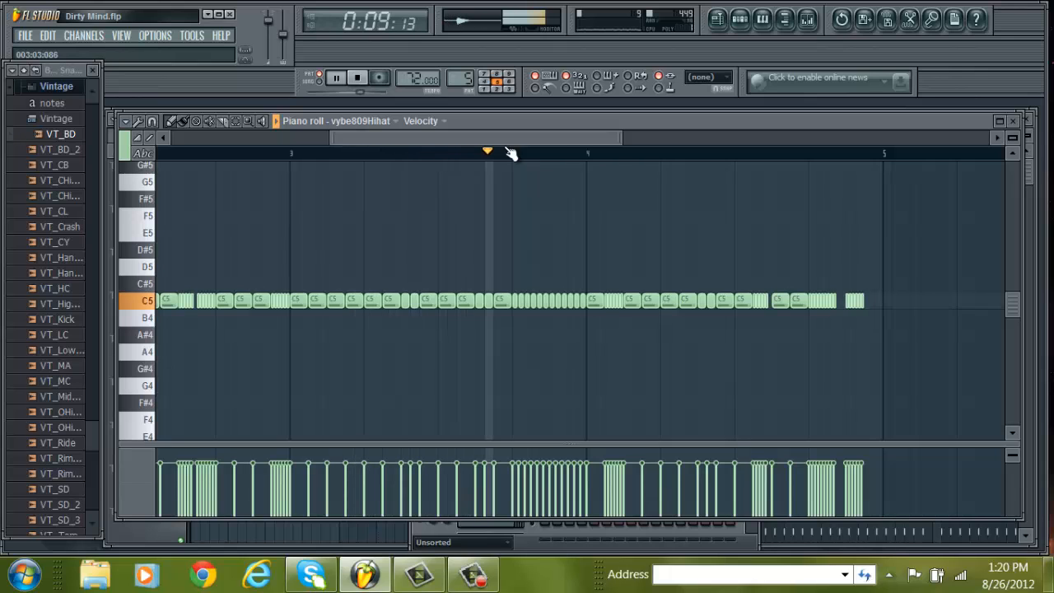
left_click_drag(512, 138, 565, 142)
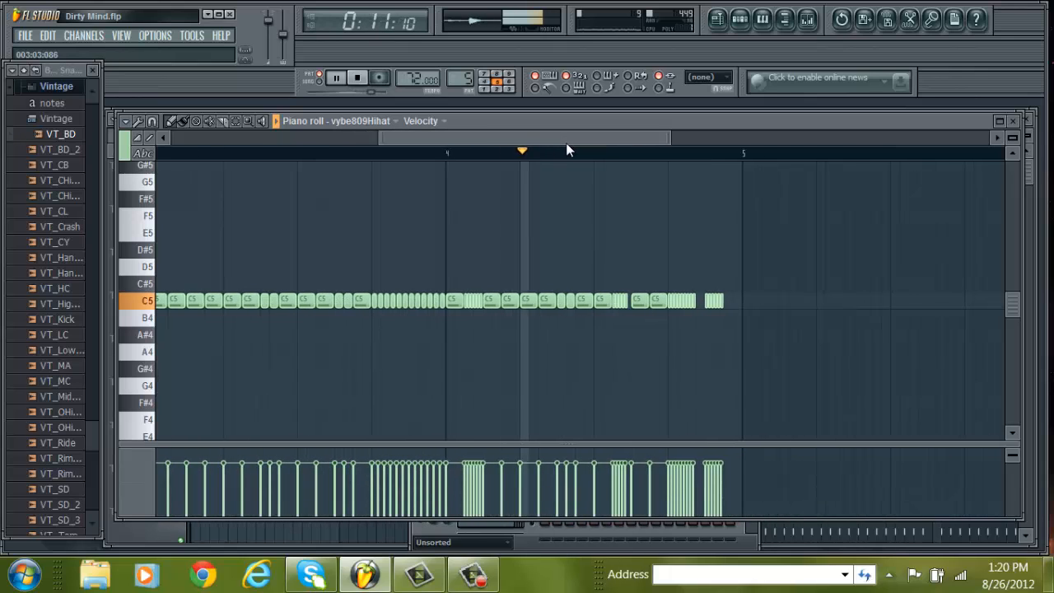
left_click(359, 79)
left_click(1012, 121)
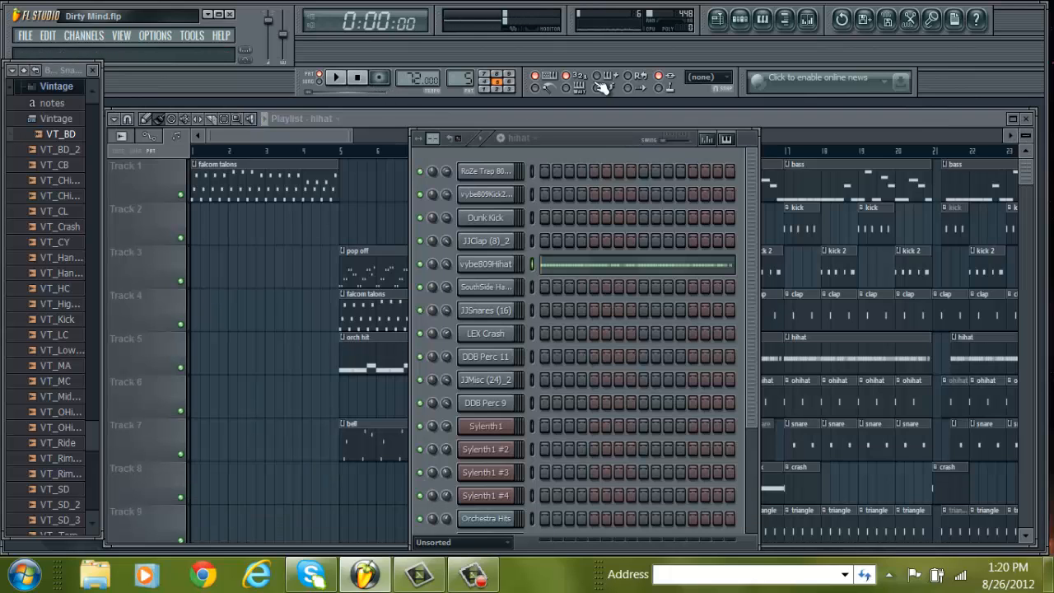
Step: Select pattern 6, ohihat, and audition it
scroll(464, 69, "up", 1)
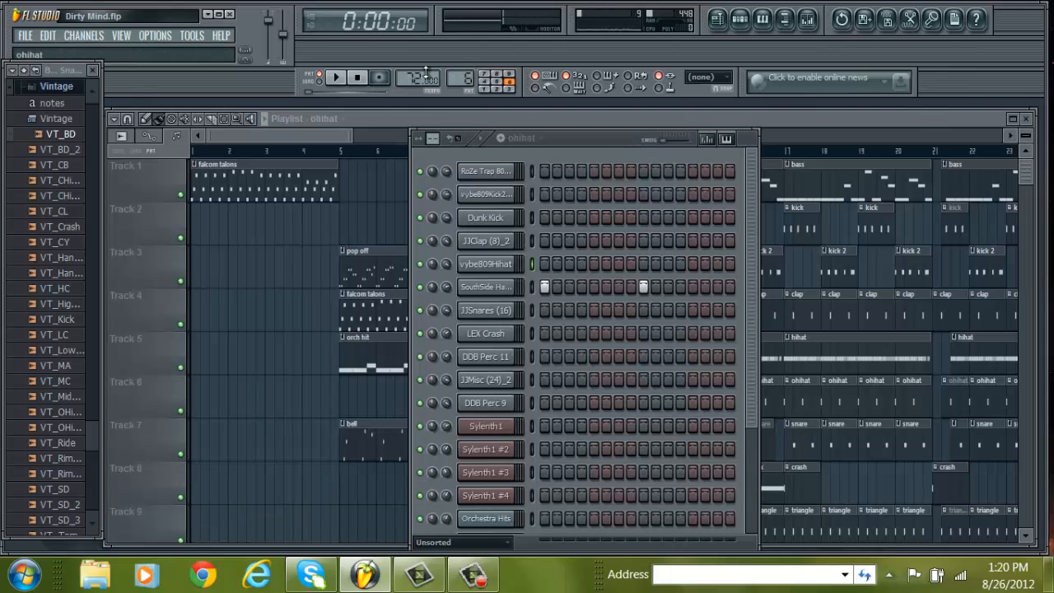
left_click(337, 77)
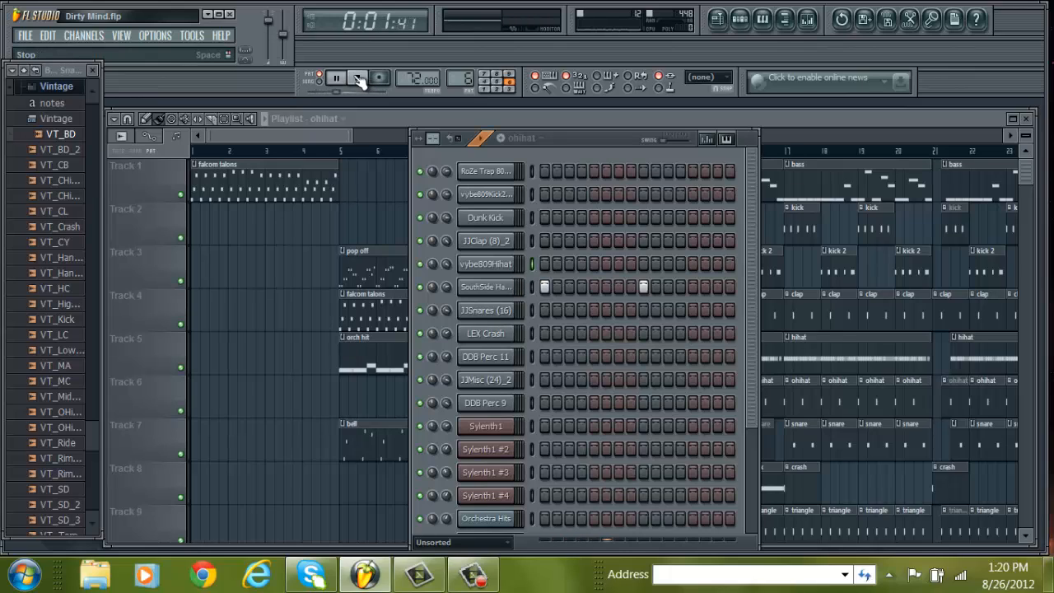
left_click(356, 78)
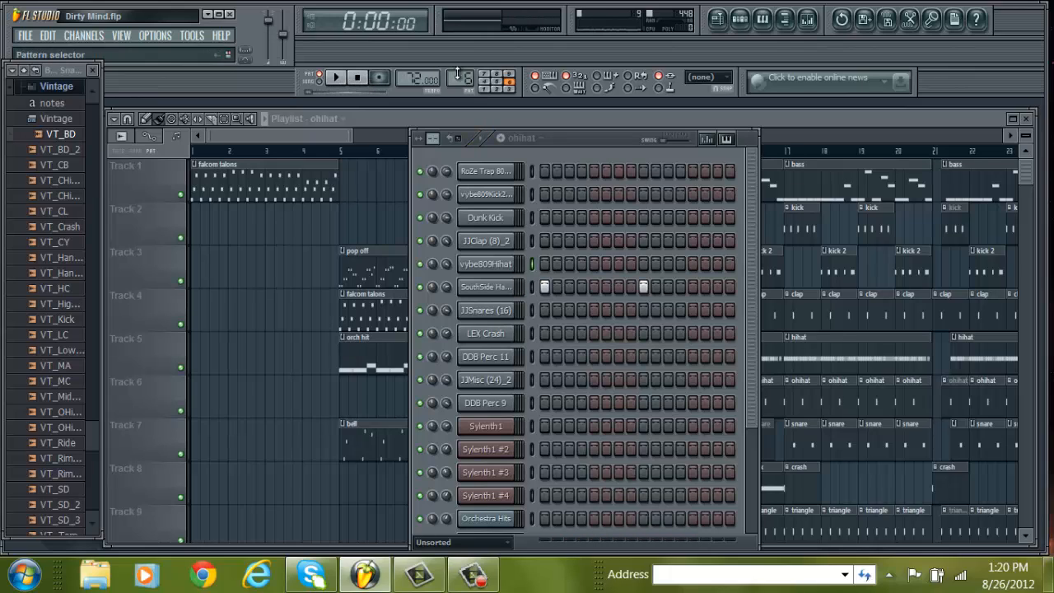
Step: Audition the snare pattern and check its JJSnares (16) notes in the piano roll
scroll(459, 67, "up", 1)
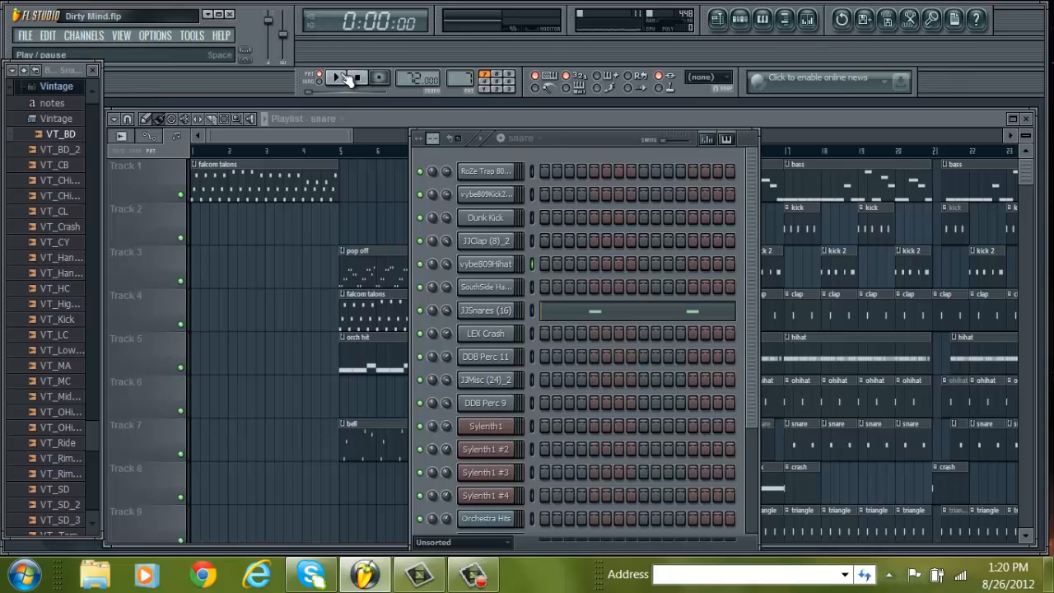
left_click(345, 76)
left_click(577, 318)
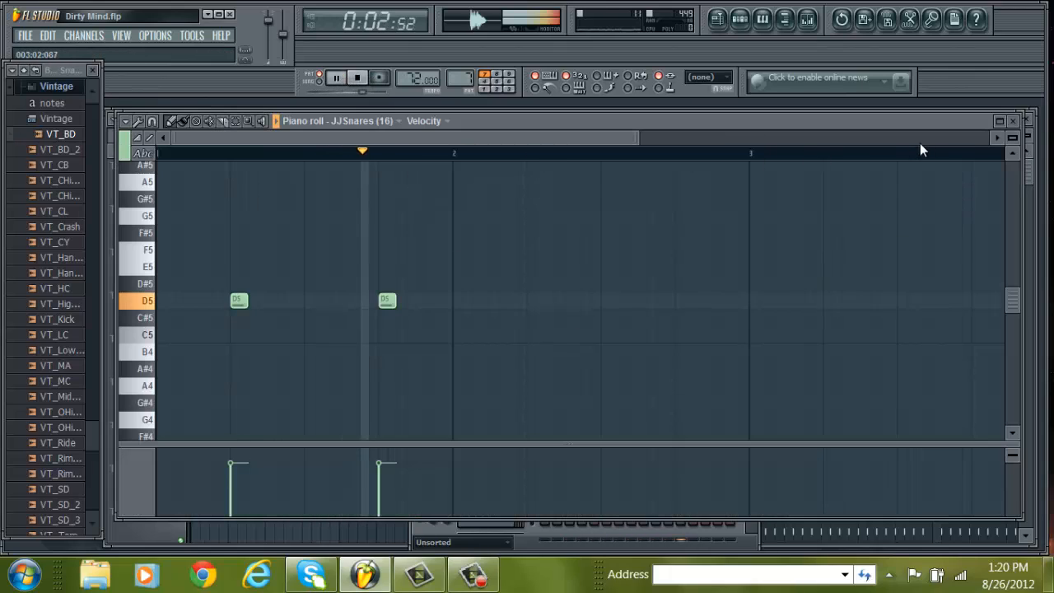
left_click(1019, 125)
left_click(358, 81)
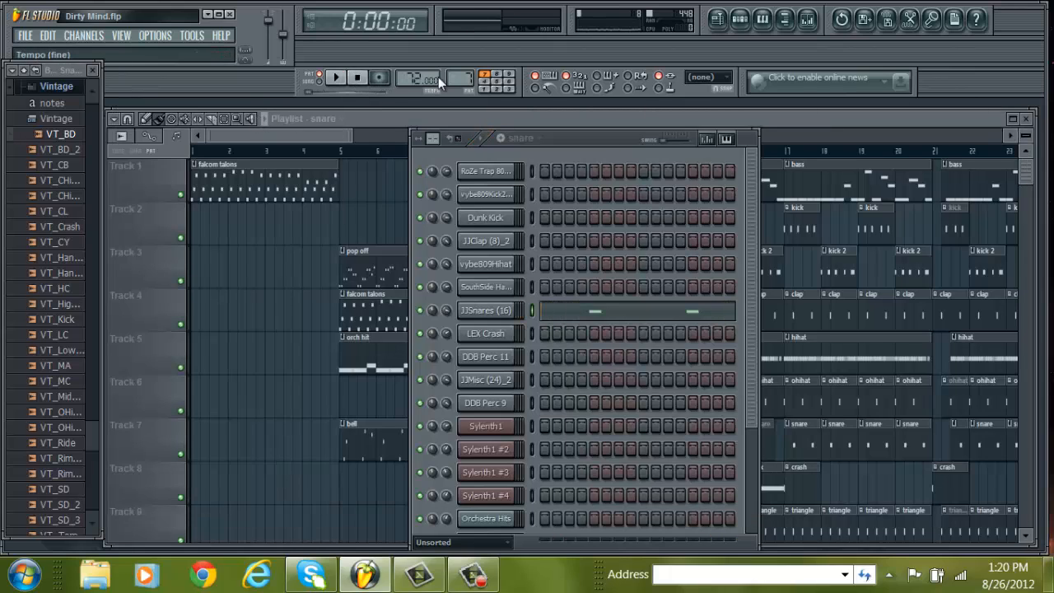
Step: Audition the snare roll pattern and view its JJSnares (16) notes in the piano roll
key("Right")
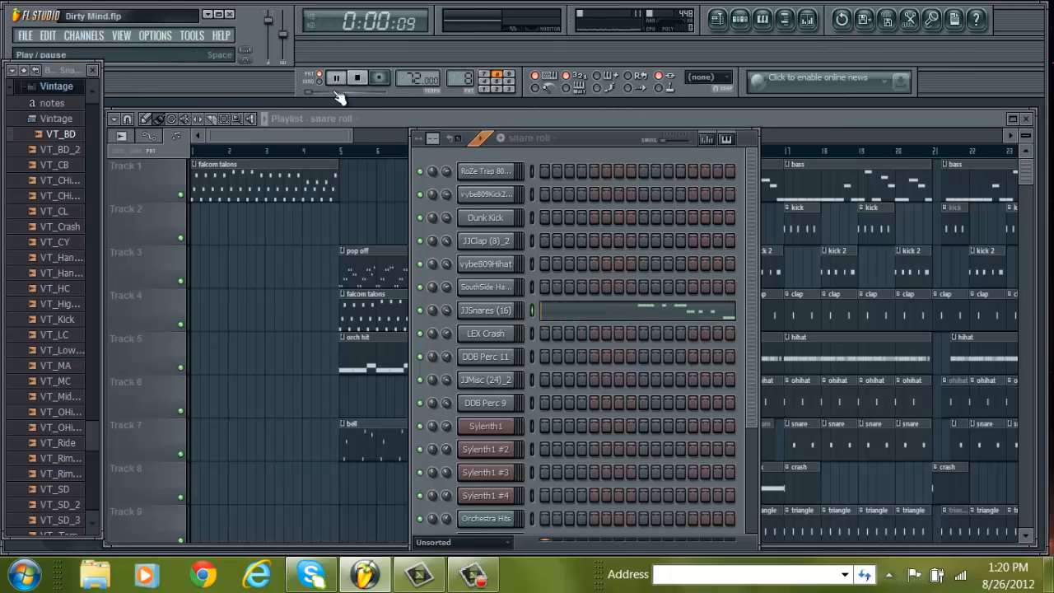
left_click(336, 77)
left_click(613, 319)
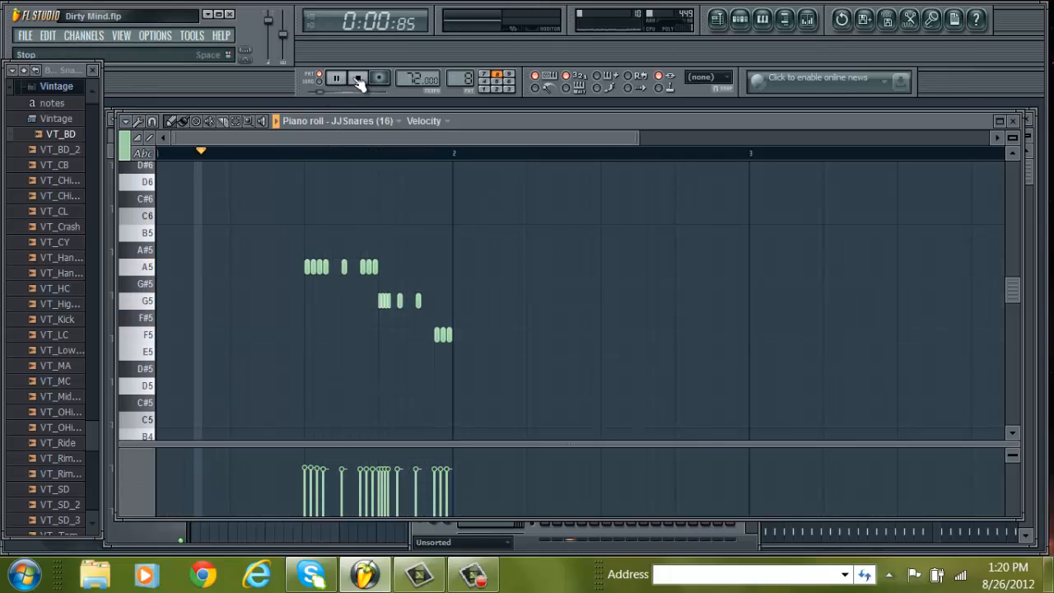
key("space")
Step: Switch to the crash pattern, close the piano roll and audition the crash in the step sequencer
left_click(508, 73)
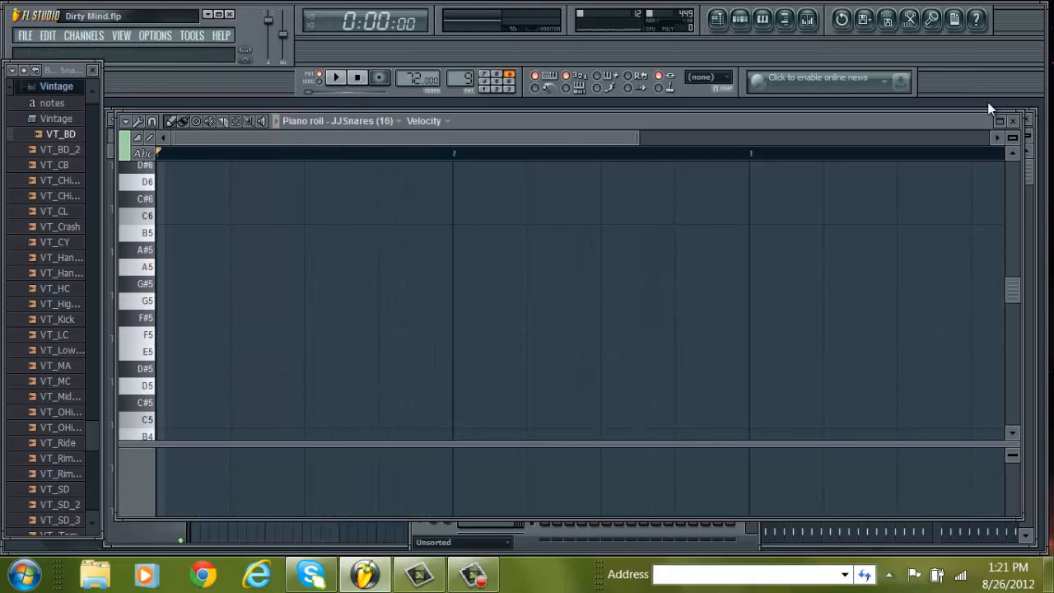
left_click(1012, 120)
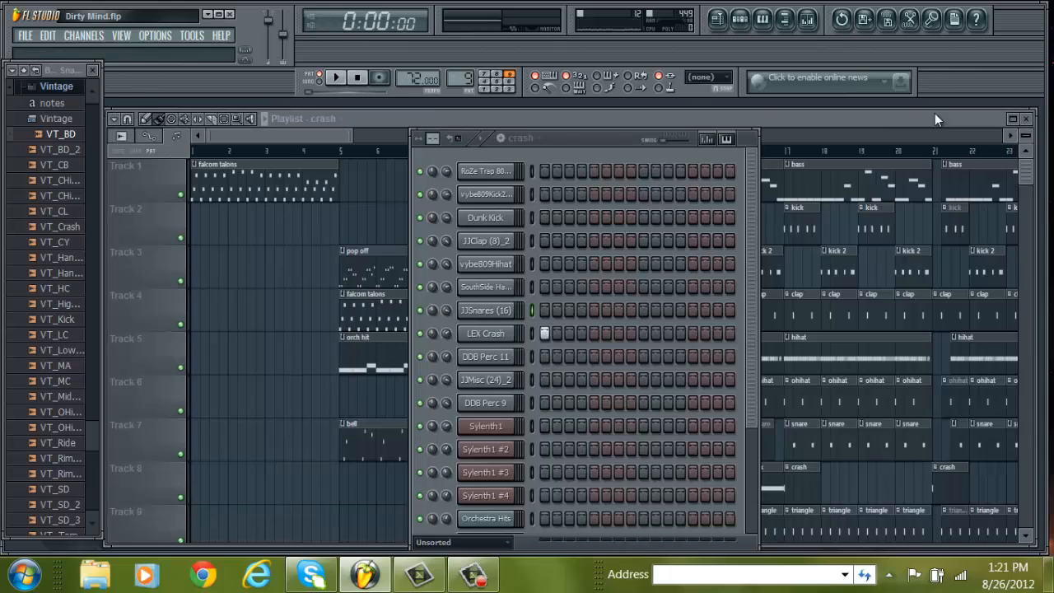
left_click(337, 79)
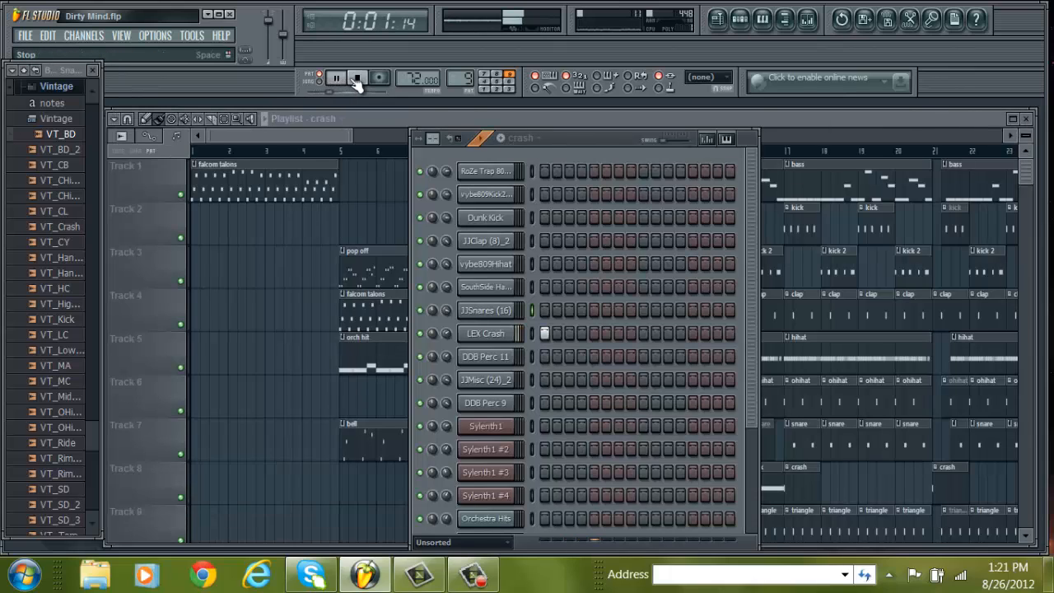
left_click(357, 83)
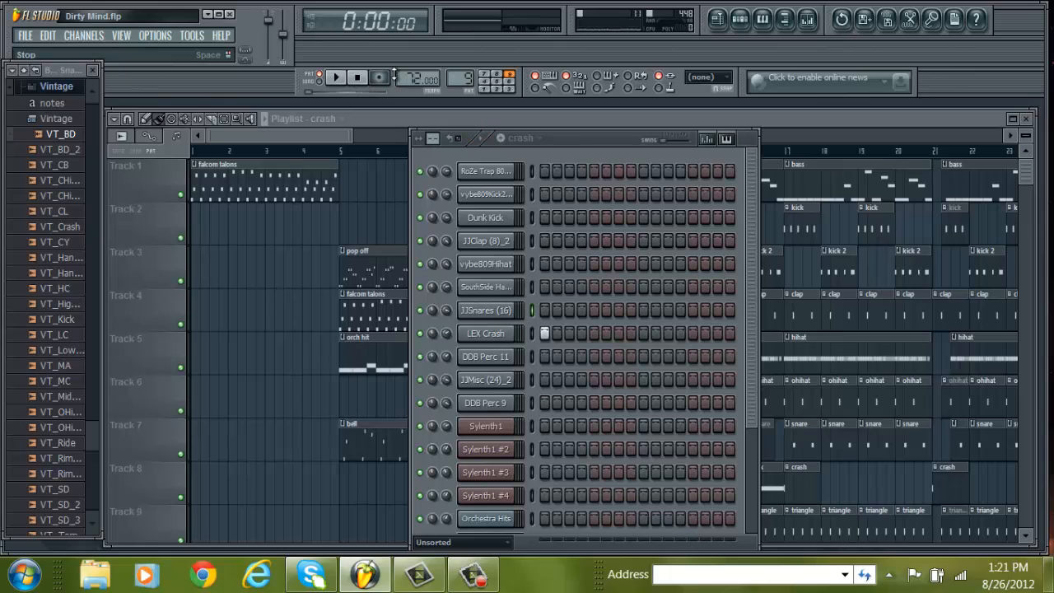
Step: Select pattern 10, triangle, and audition it
scroll(461, 69, "up", 1)
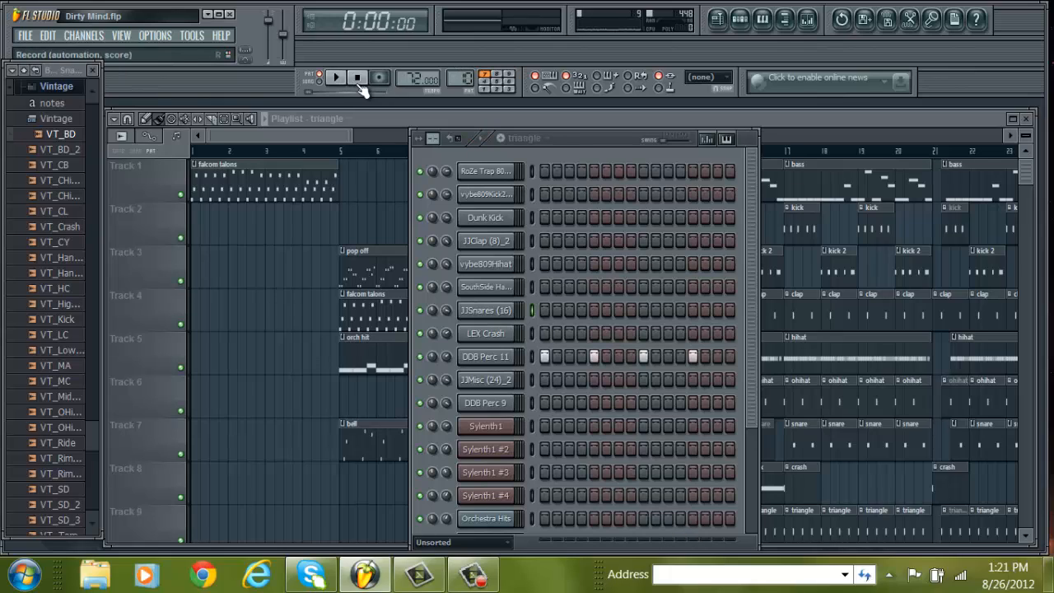
left_click(335, 79)
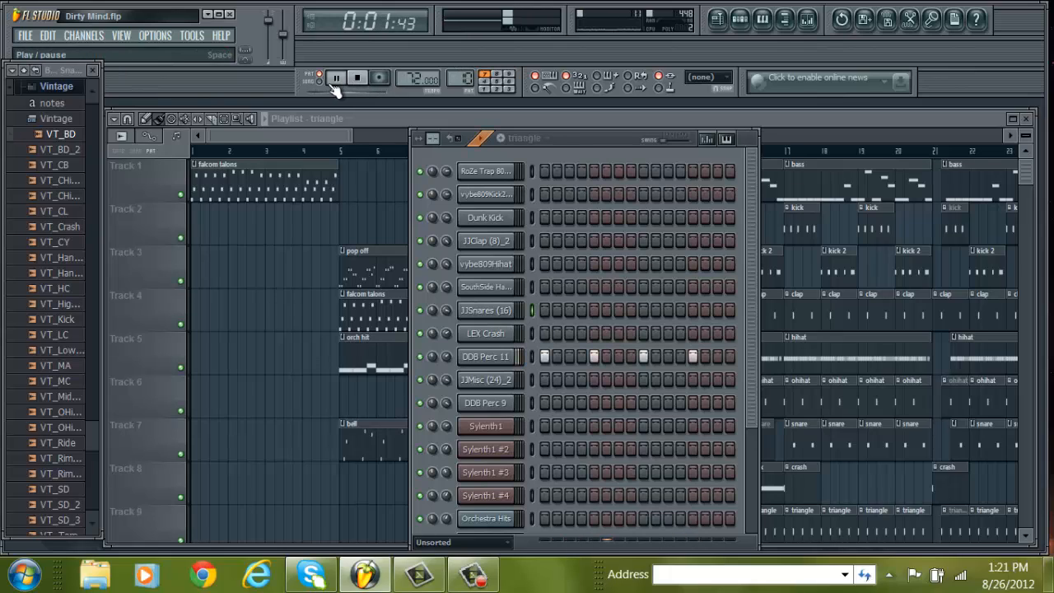
left_click(357, 83)
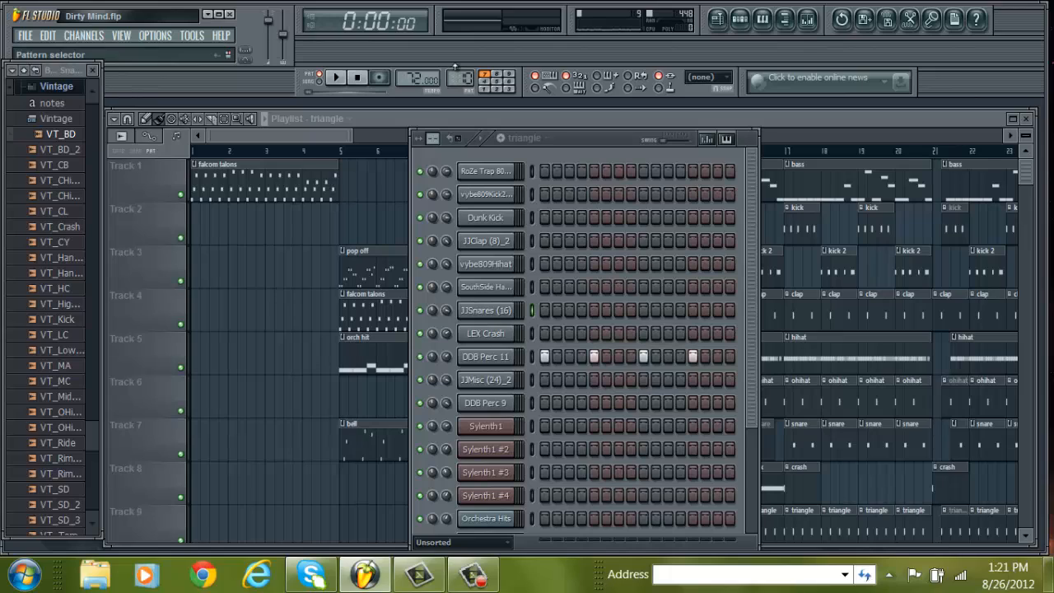
Step: Select pattern 11, chant, and audition it
scroll(455, 66, "down", 1)
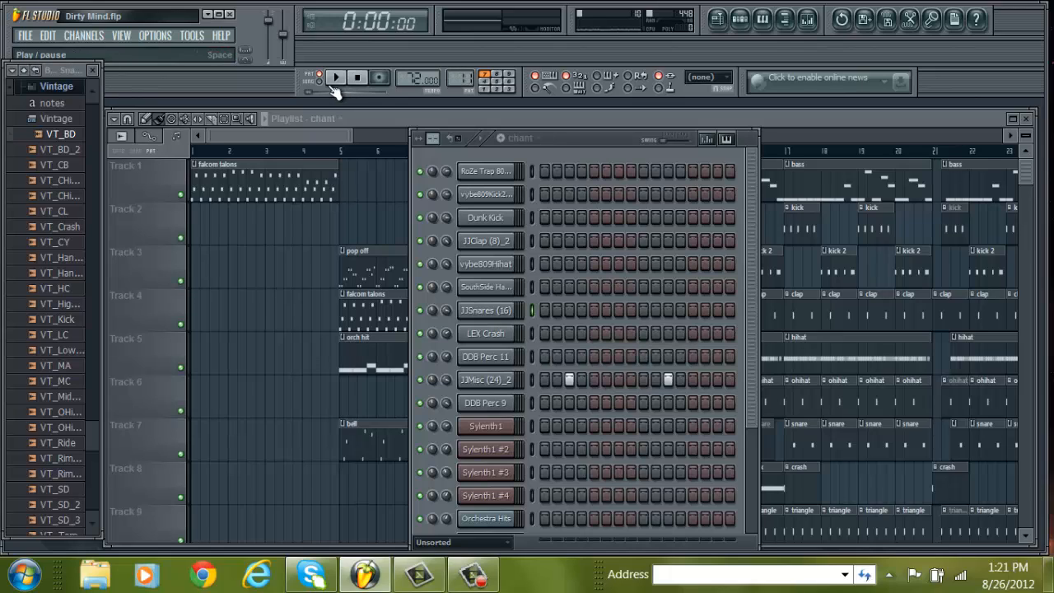
left_click(336, 83)
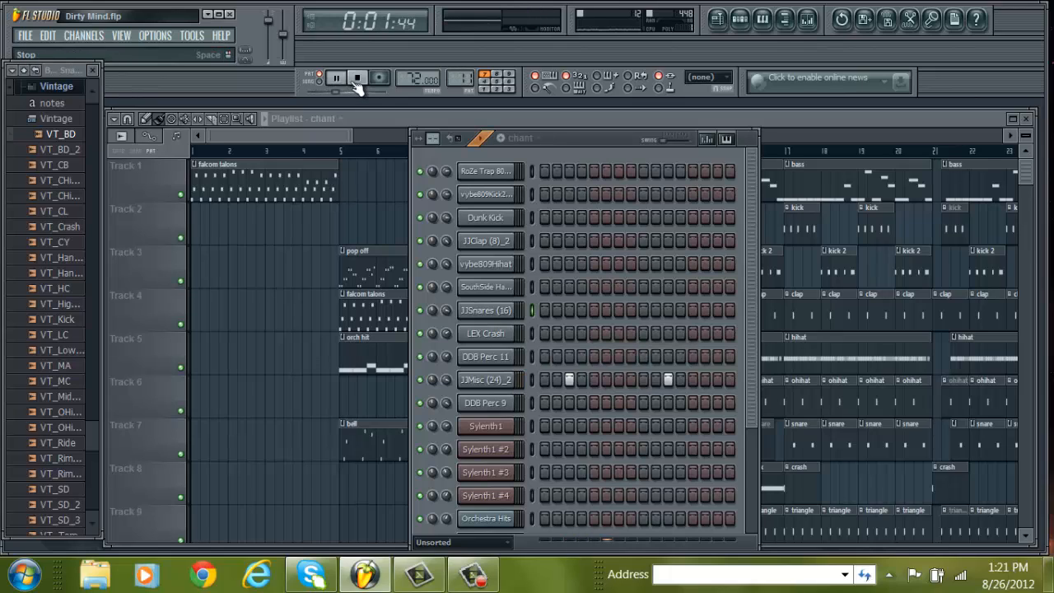
left_click(359, 79)
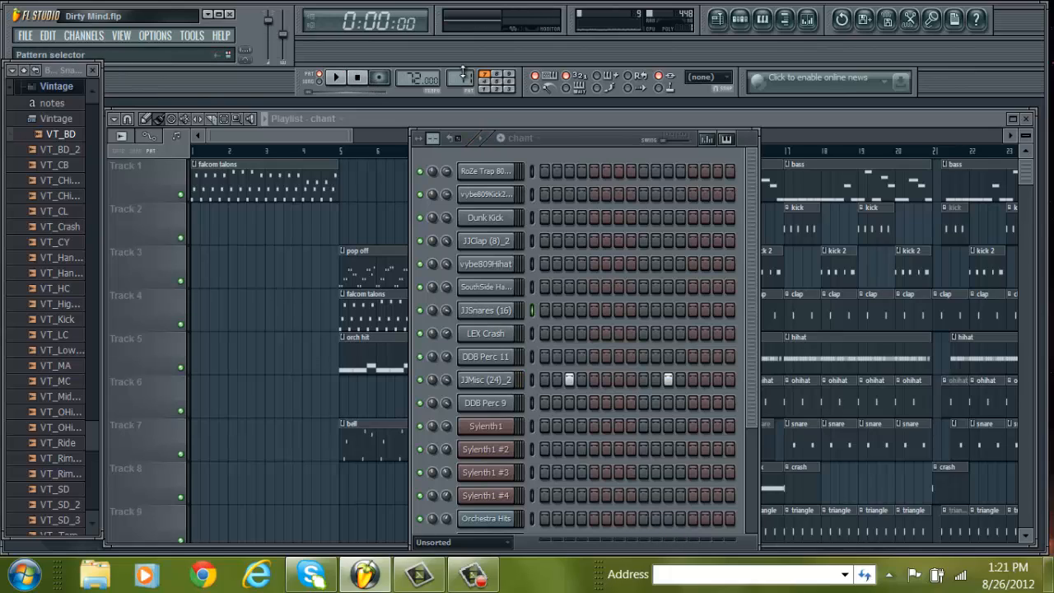
Step: Select pattern 12, rim shot, and audition it
scroll(459, 65, "down", 1)
left_click(337, 79)
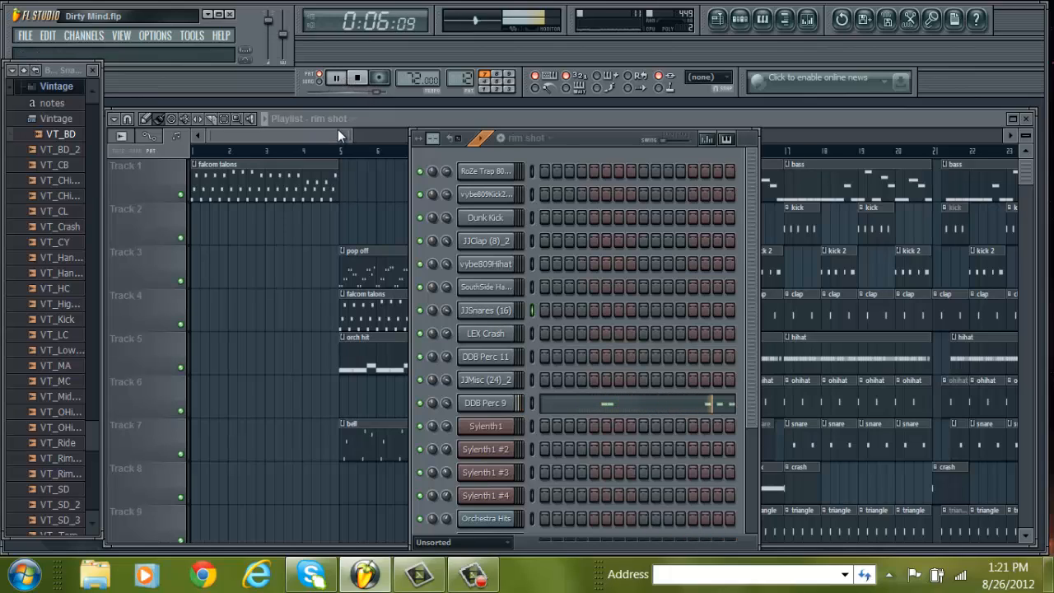
left_click(356, 77)
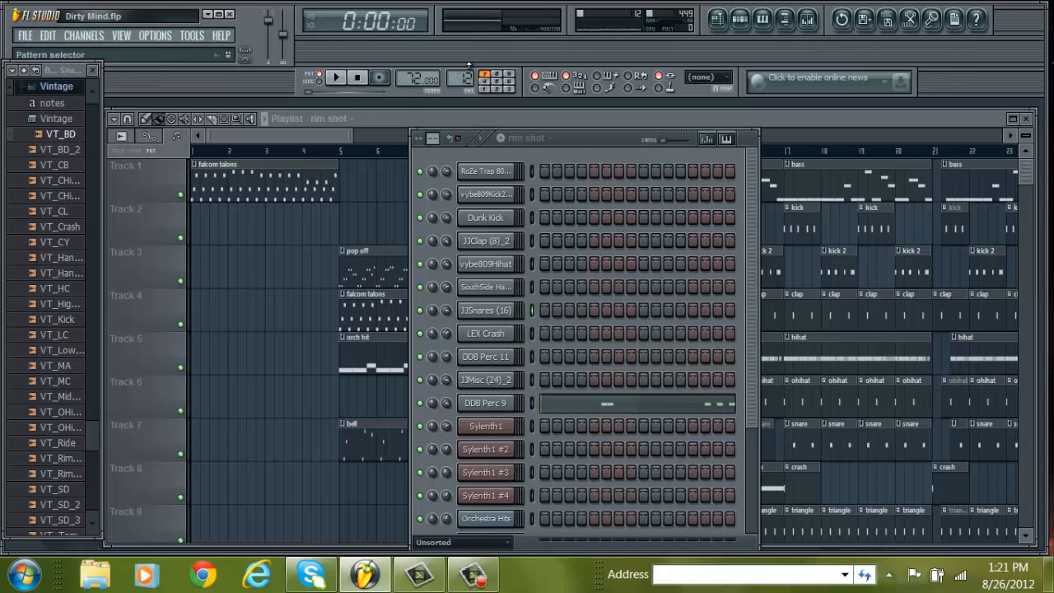
Step: Select pattern 13, sfx, bring its Sylenth1 #7 channel into view and audition it
scroll(468, 72, "up", 1)
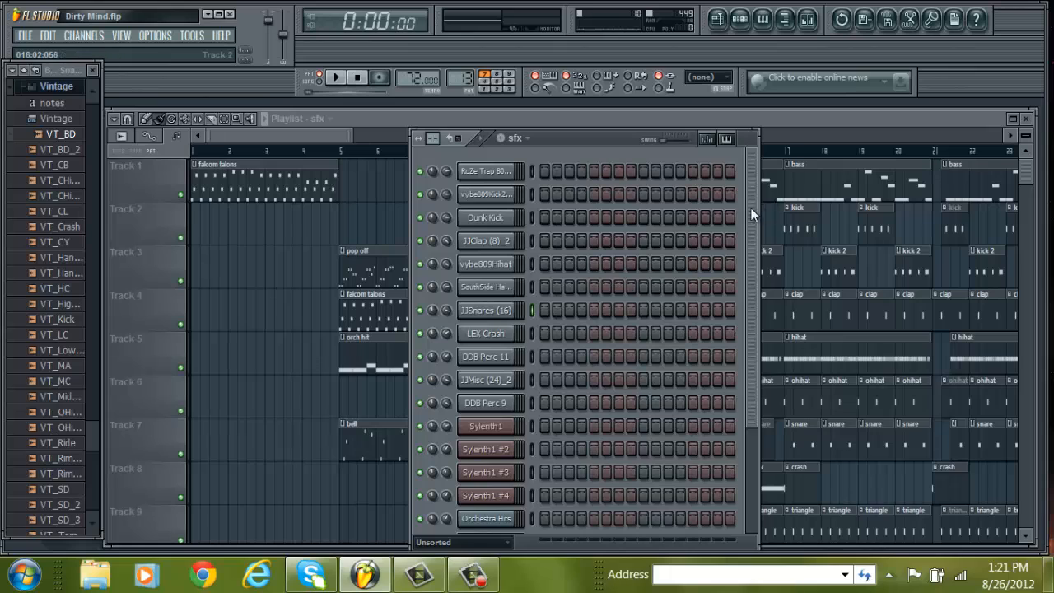
scroll(753, 346, "down", 2)
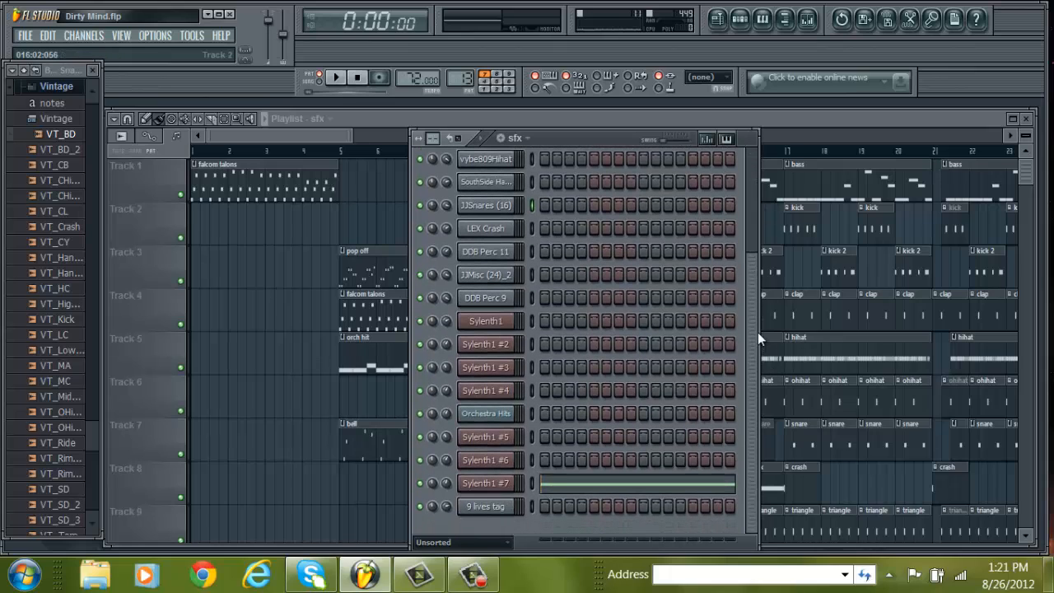
left_click(336, 77)
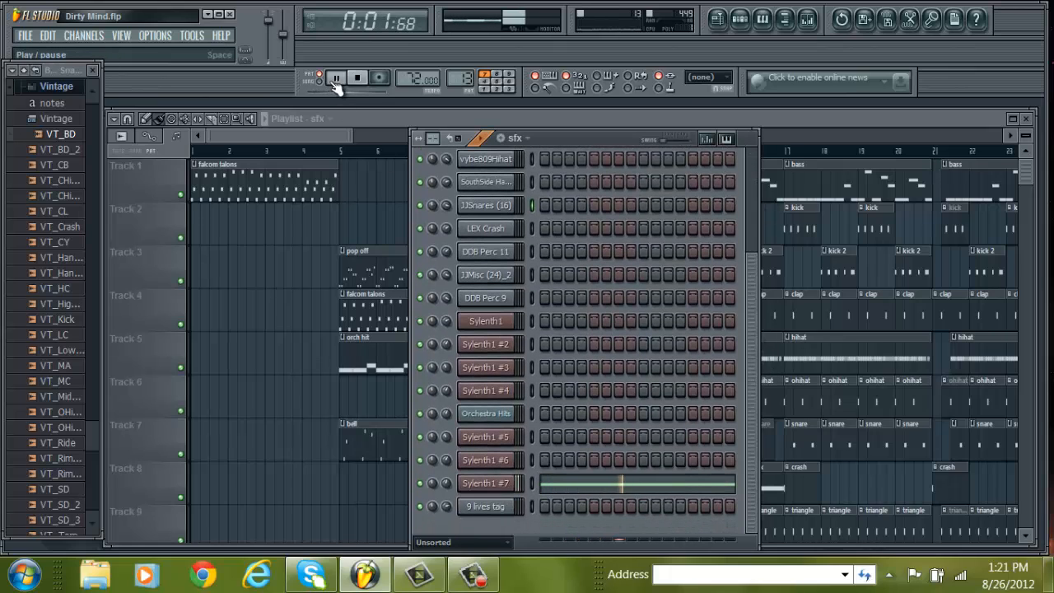
left_click(356, 79)
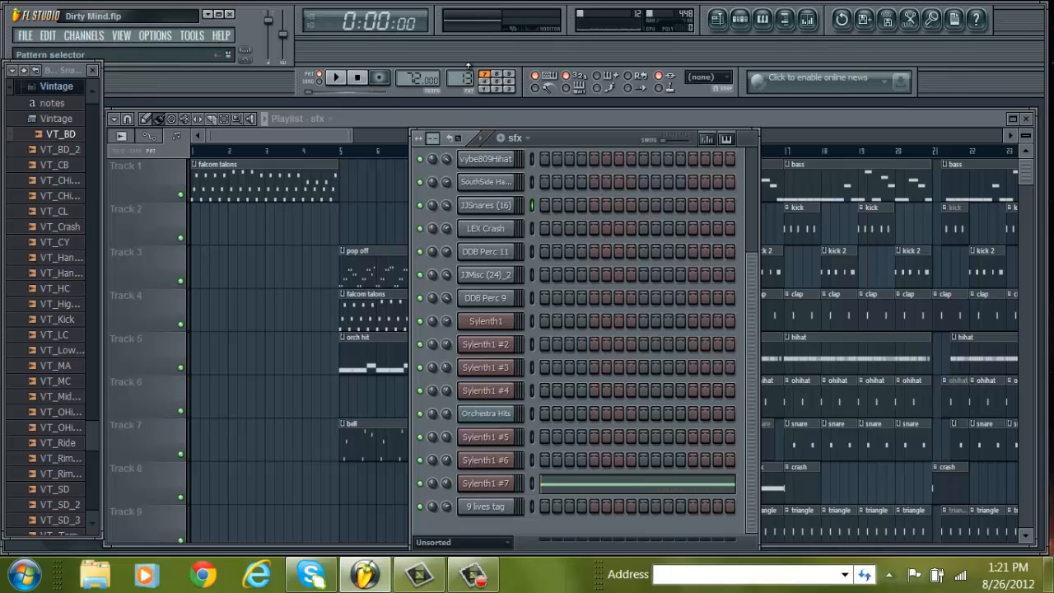
Step: Select pattern 14, falcom talons, audition it and check all its Sylenth1 notes in the piano roll
scroll(468, 66, "down", 2)
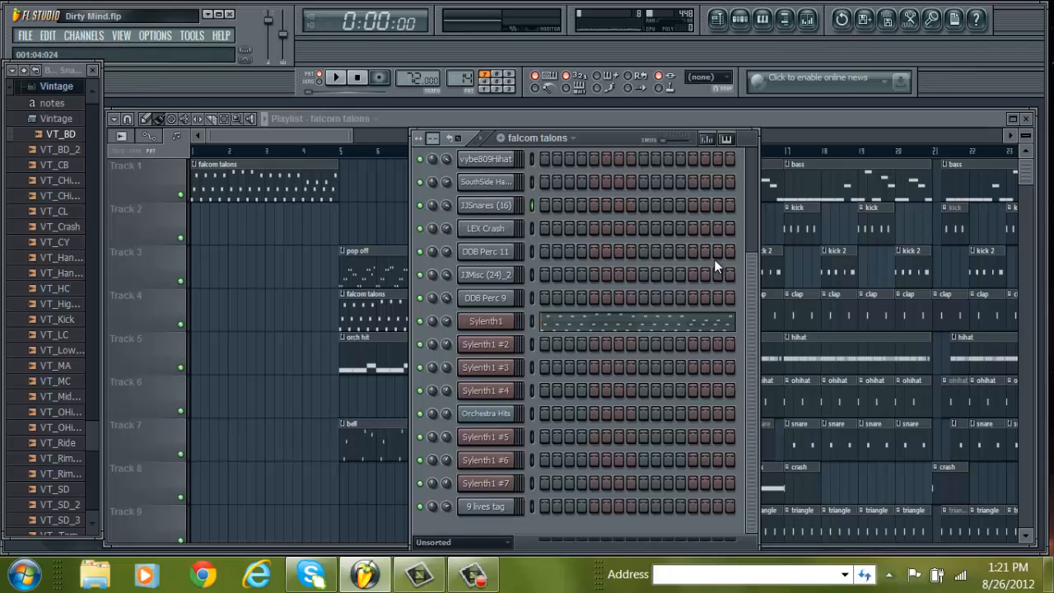
left_click_drag(756, 278, 756, 336)
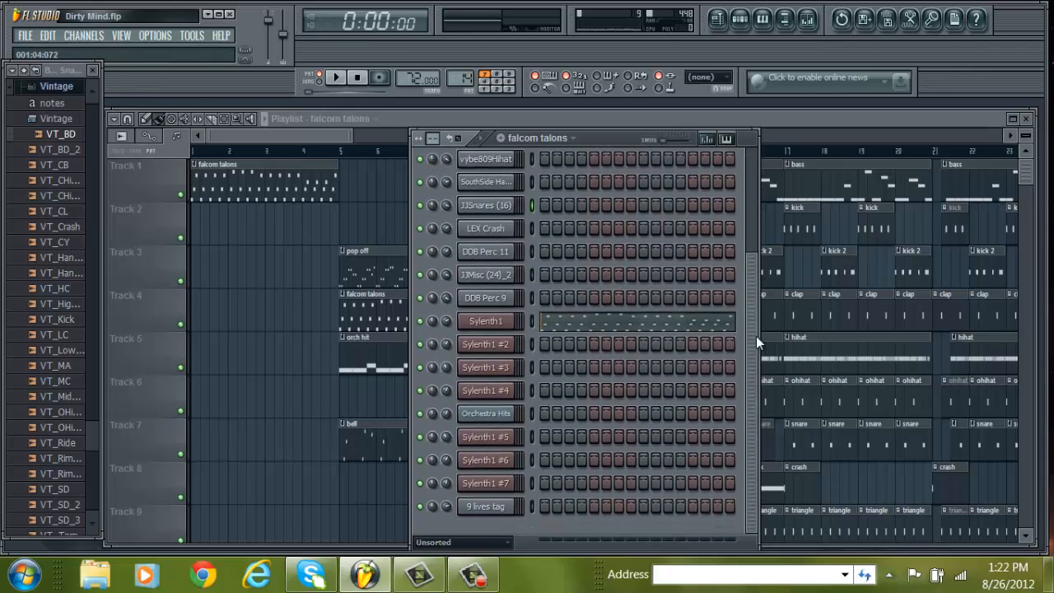
left_click(336, 77)
left_click(576, 323)
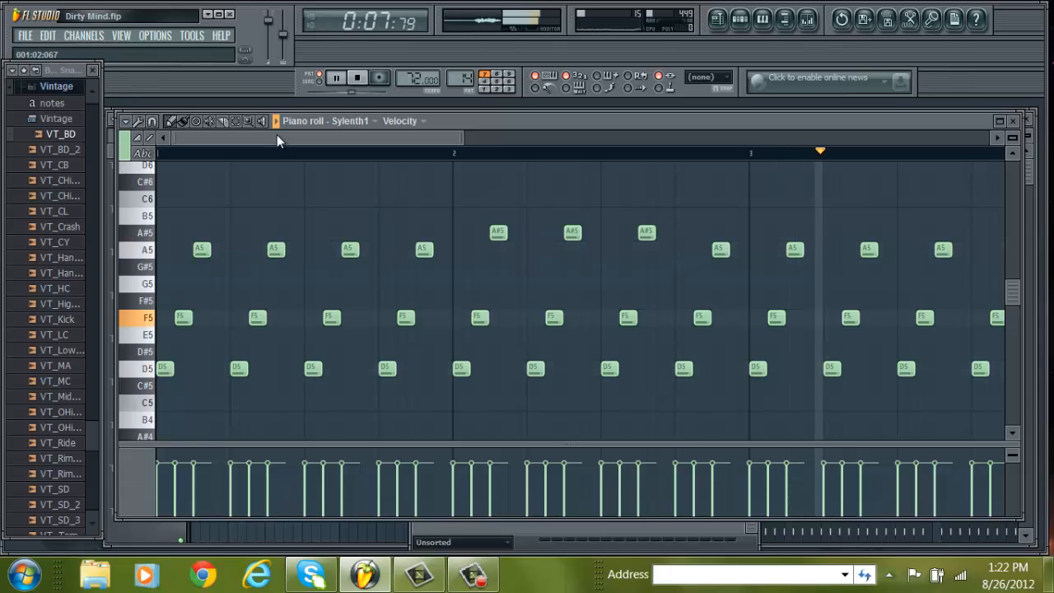
left_click_drag(276, 136, 492, 126)
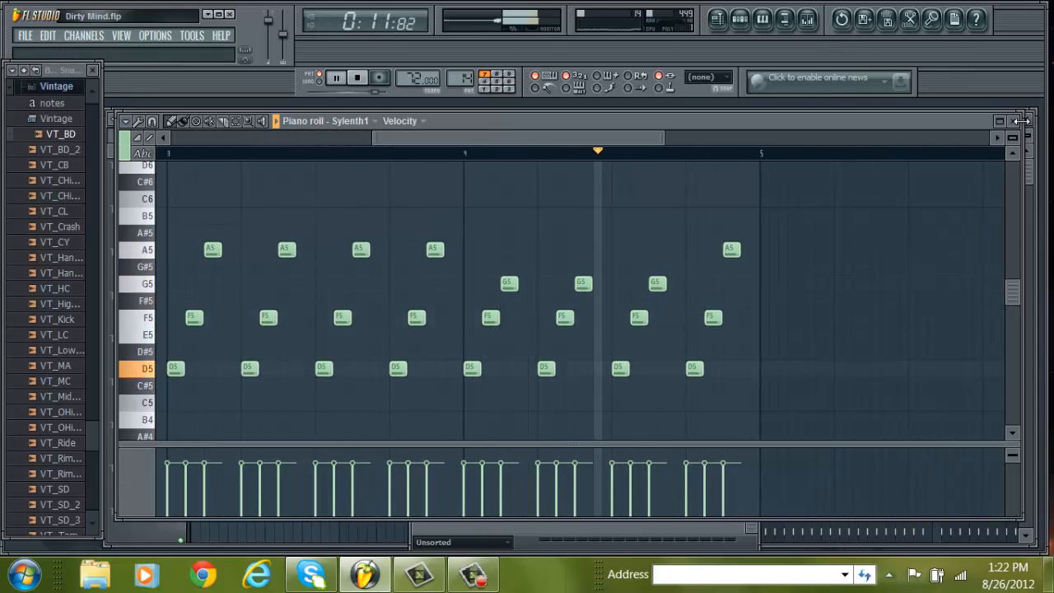
left_click(359, 78)
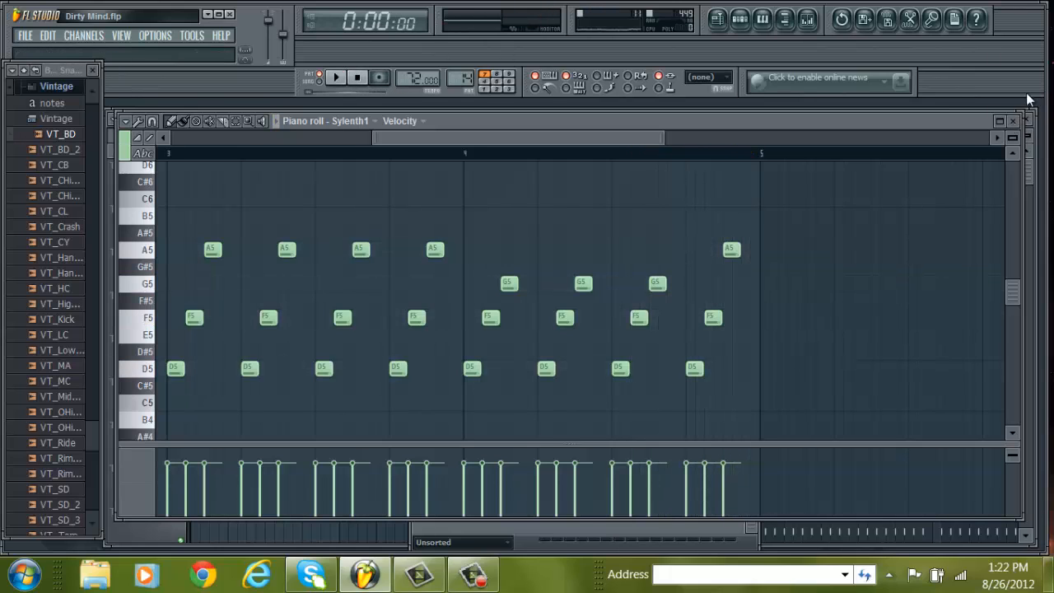
left_click(1012, 121)
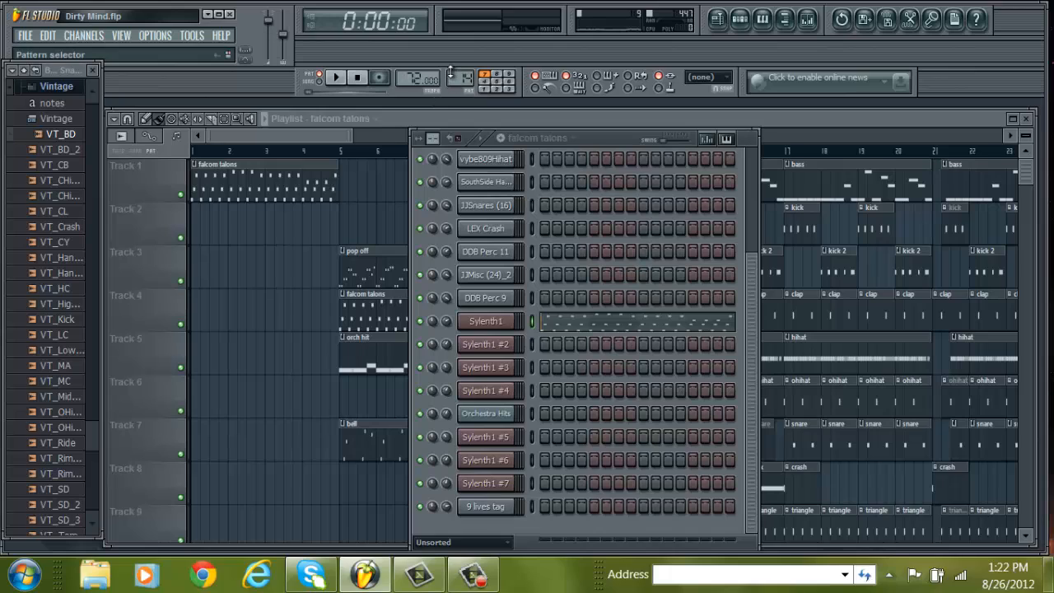
Step: Select pattern 15, pop off, audition it and check its Sylenth1 #2 notes in the piano roll
scroll(453, 66, "up", 1)
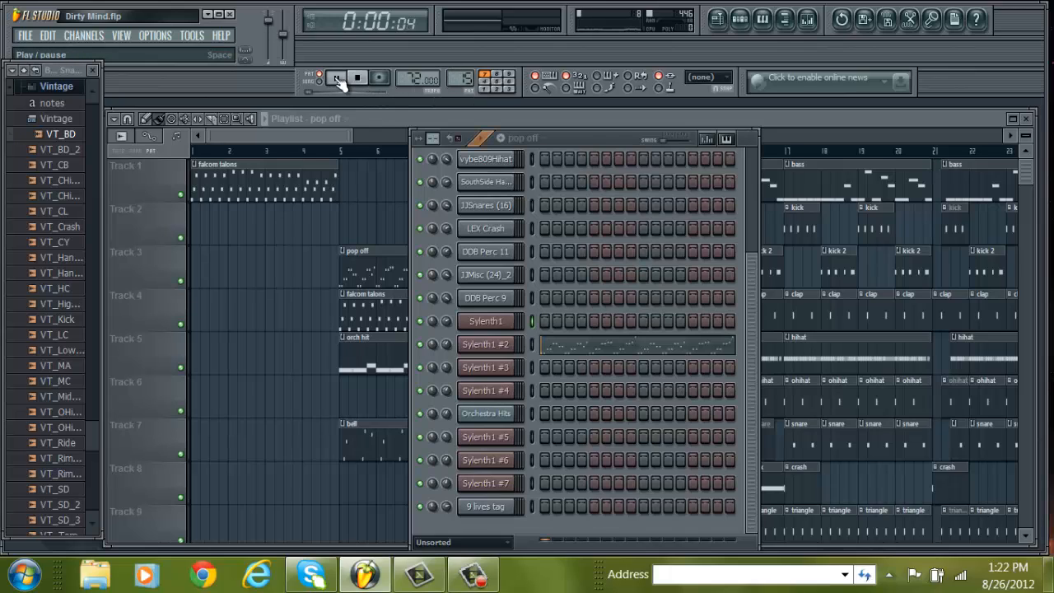
left_click(337, 79)
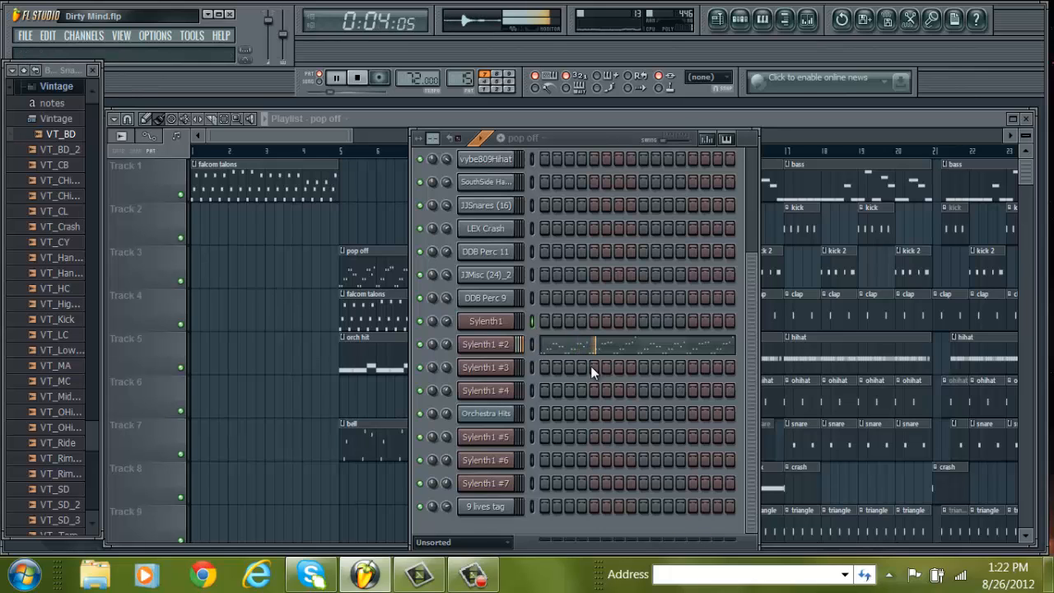
left_click(617, 346)
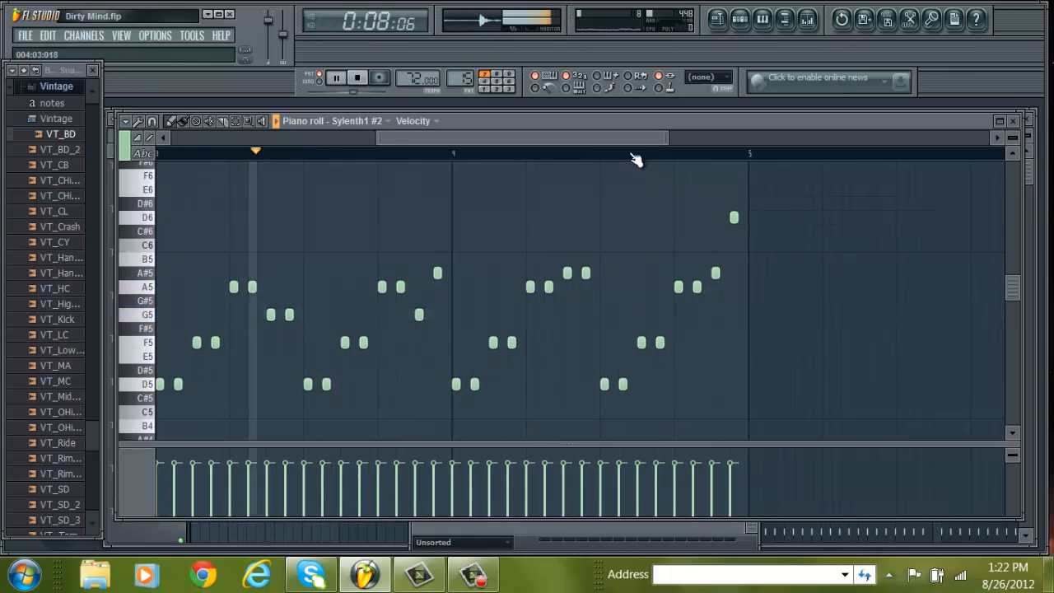
left_click(1012, 120)
left_click(359, 76)
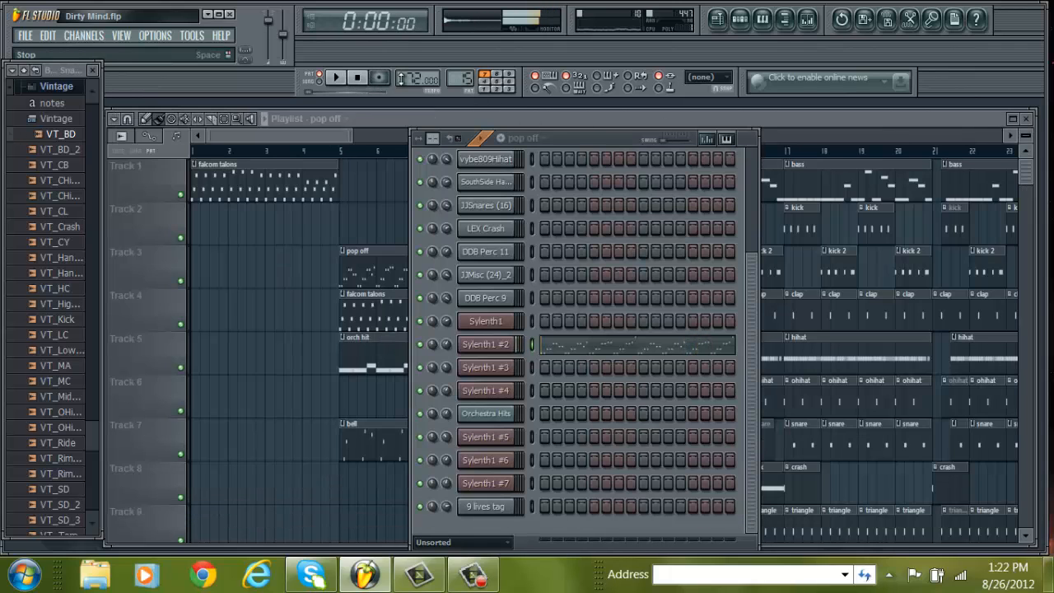
Step: Select pattern 16, synth, and check its Sylenth1 #3 notes in the piano roll without playback
scroll(451, 66, "up", 1)
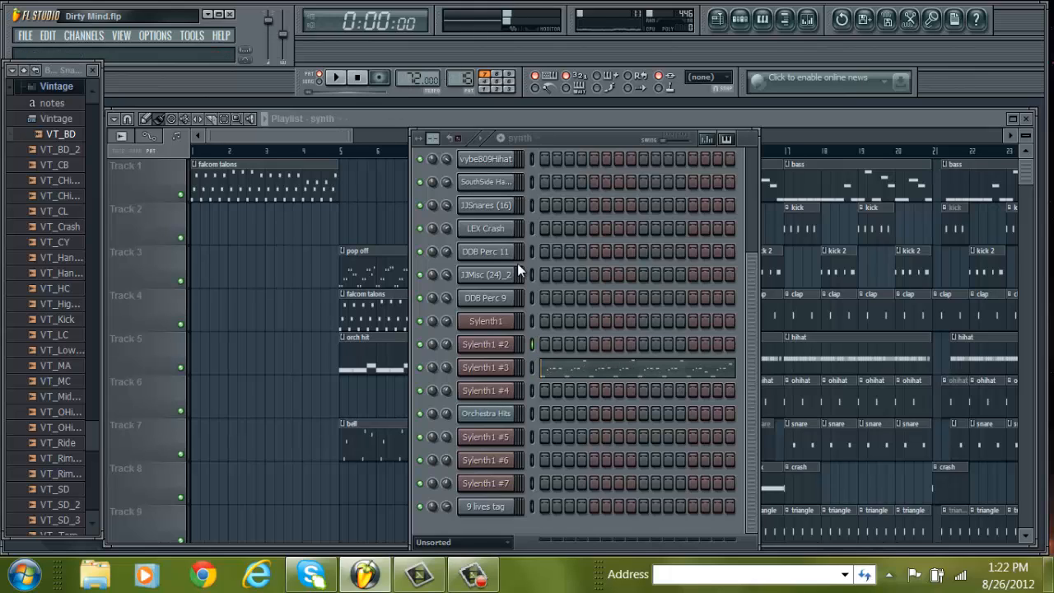
left_click(596, 375)
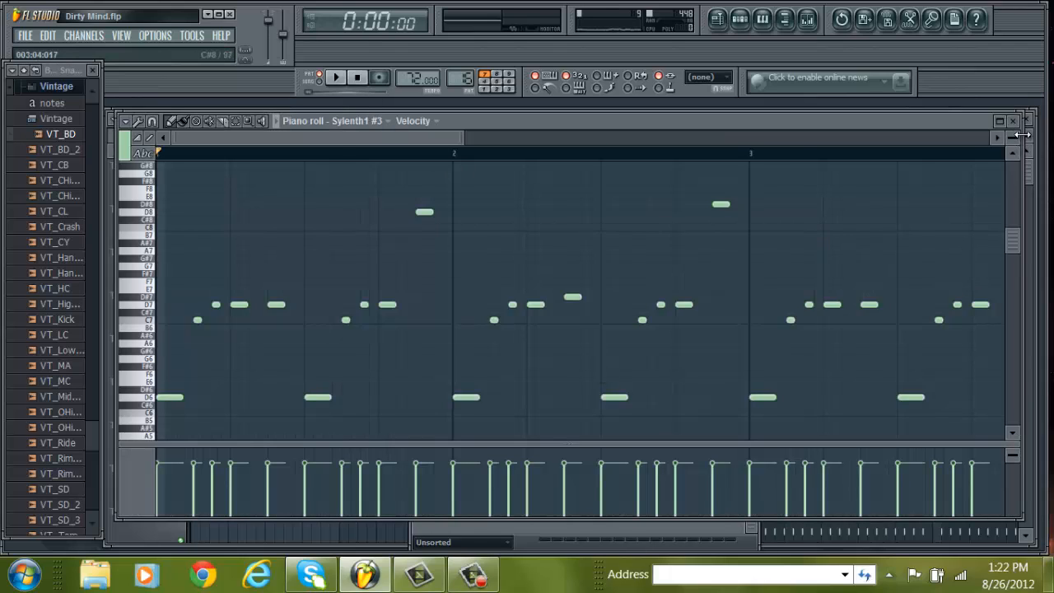
left_click(1013, 120)
Step: Open the Sylenth1 #3 plugin to examine its preset and arpeggiator settings, and return to the step sequencer
left_click(512, 367)
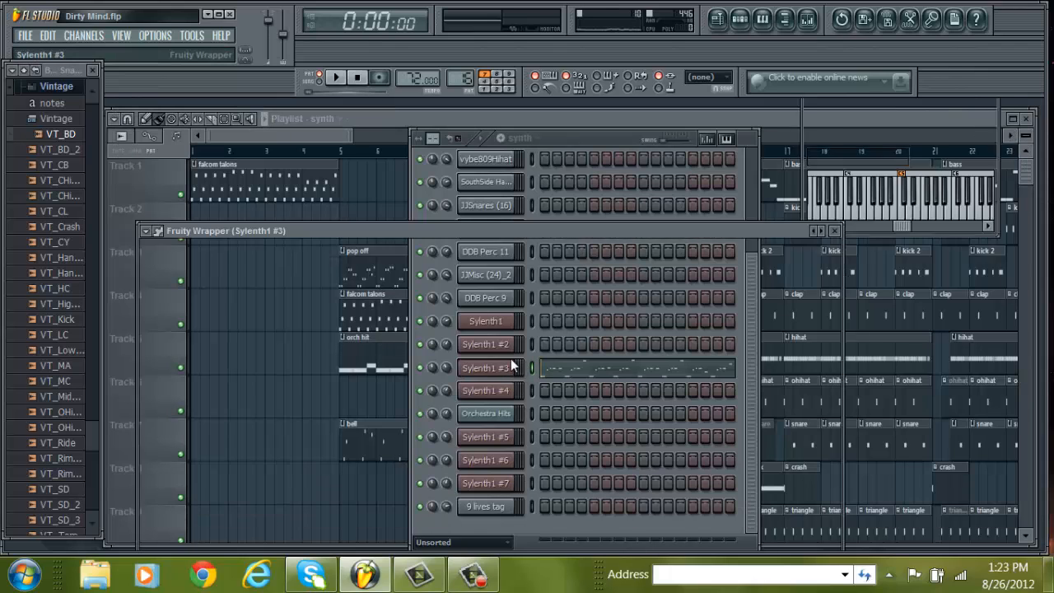
left_click_drag(472, 231, 477, 153)
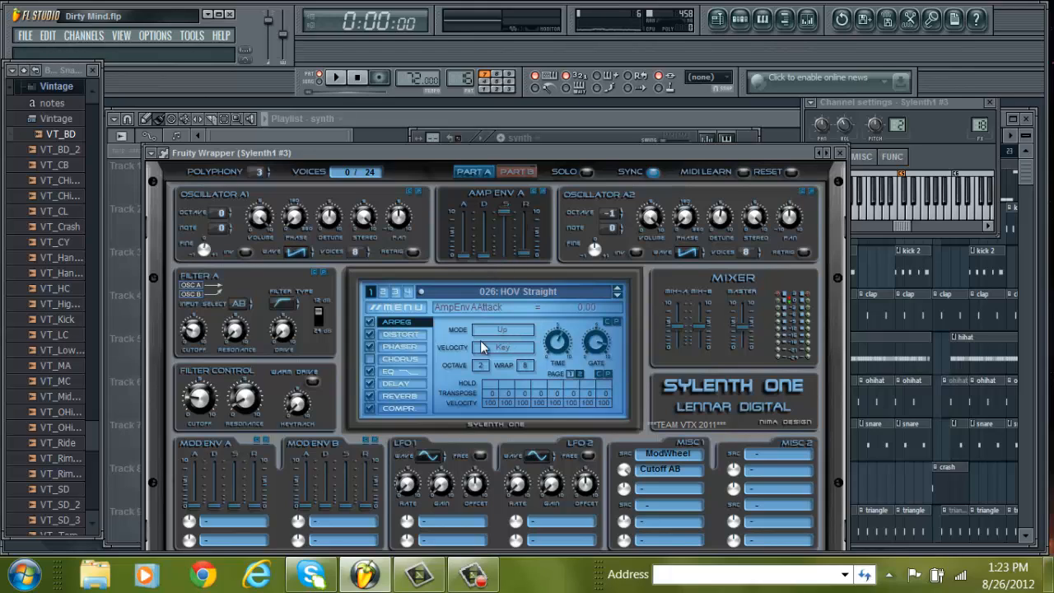
left_click(717, 21)
left_click(739, 18)
Step: Audition the synth pattern while following its Sylenth1 #3 notes through to the last bar in the piano roll
key("space")
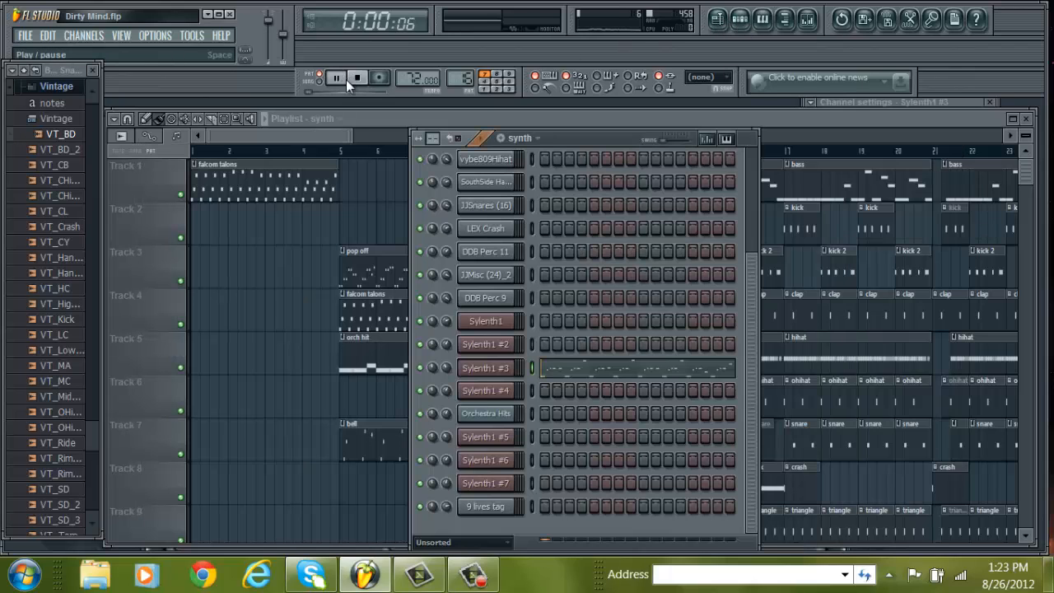
left_click(560, 372)
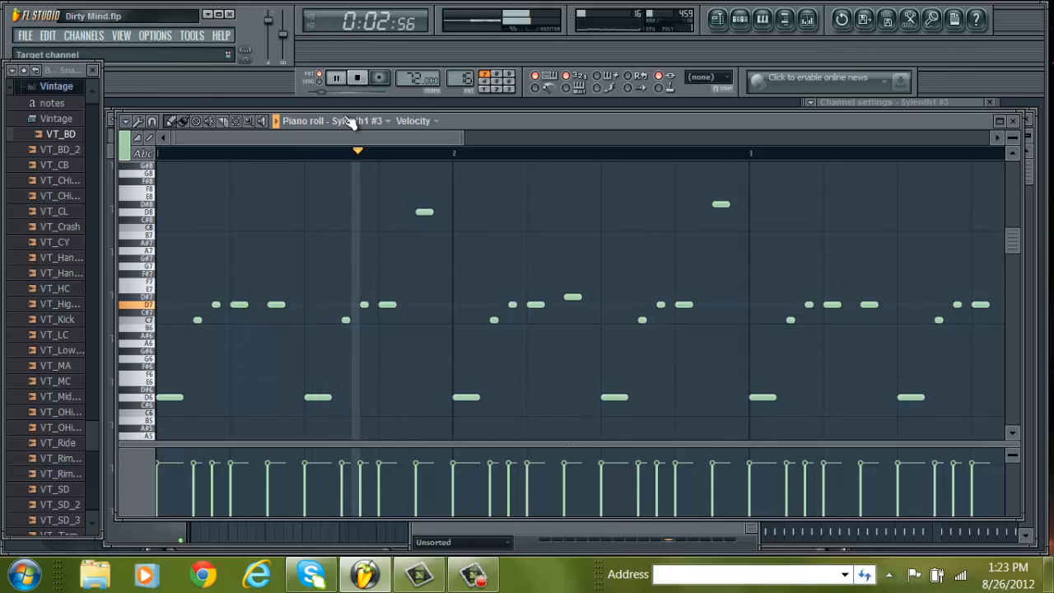
left_click_drag(347, 138, 481, 143)
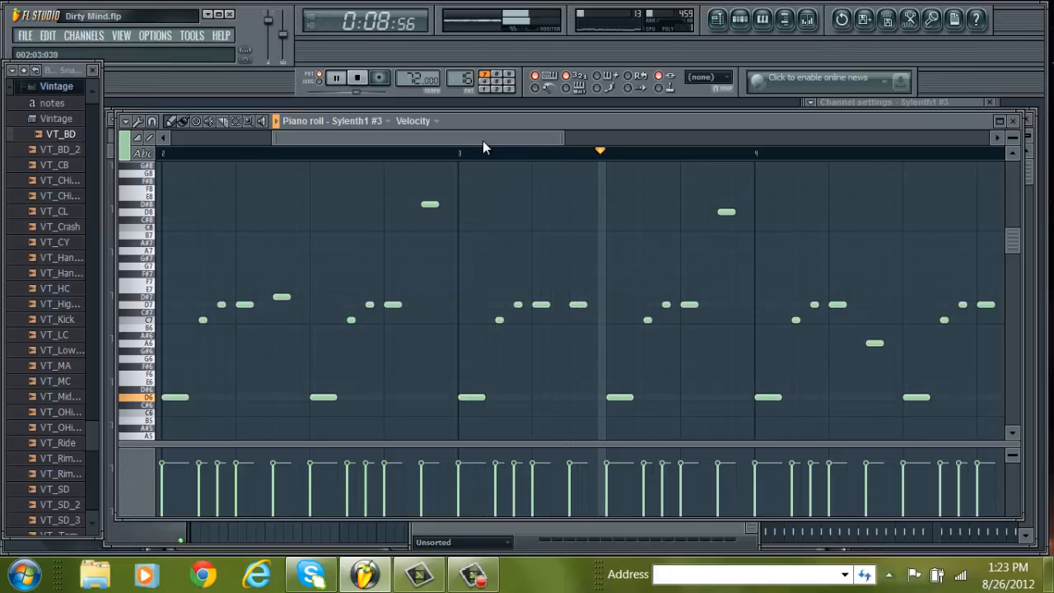
left_click_drag(482, 142, 557, 142)
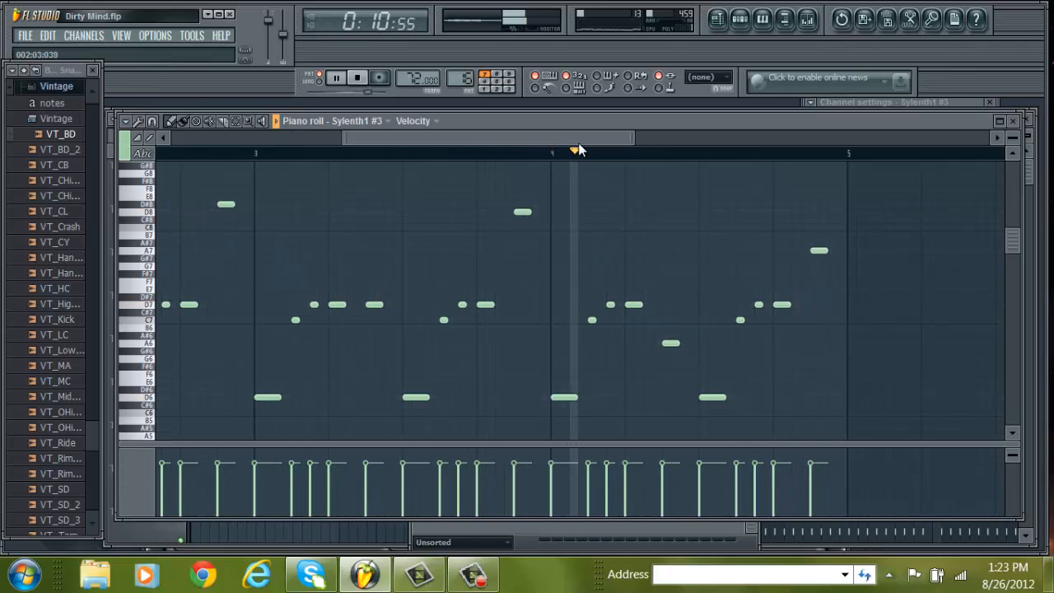
left_click(1020, 123)
key("space")
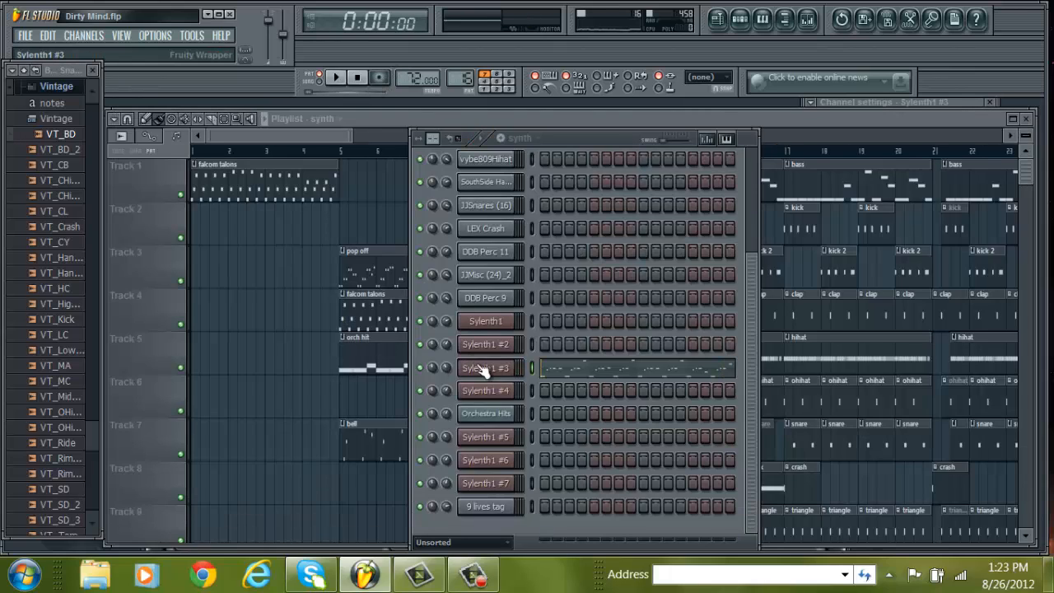
Step: Reopen the Sylenth1 #3 plugin and turn off its arpeggiator
left_click(486, 370)
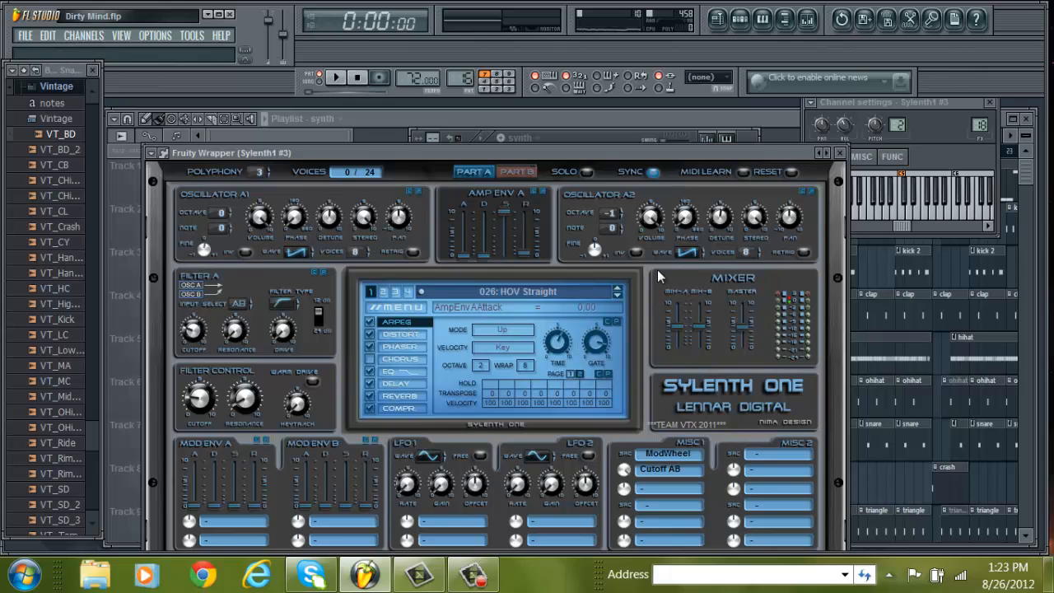
left_click(840, 155)
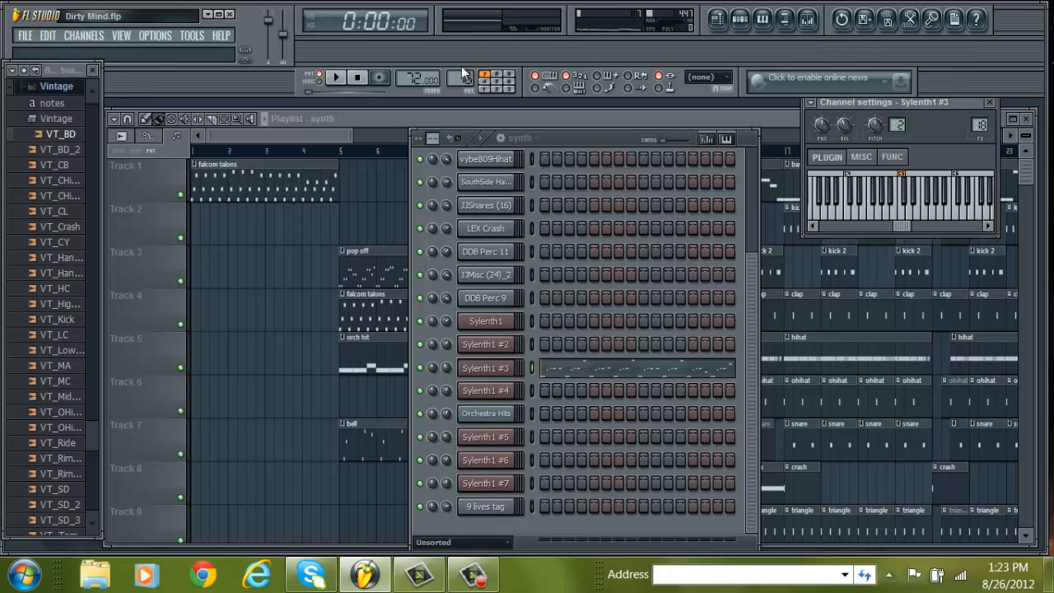
left_click(501, 374)
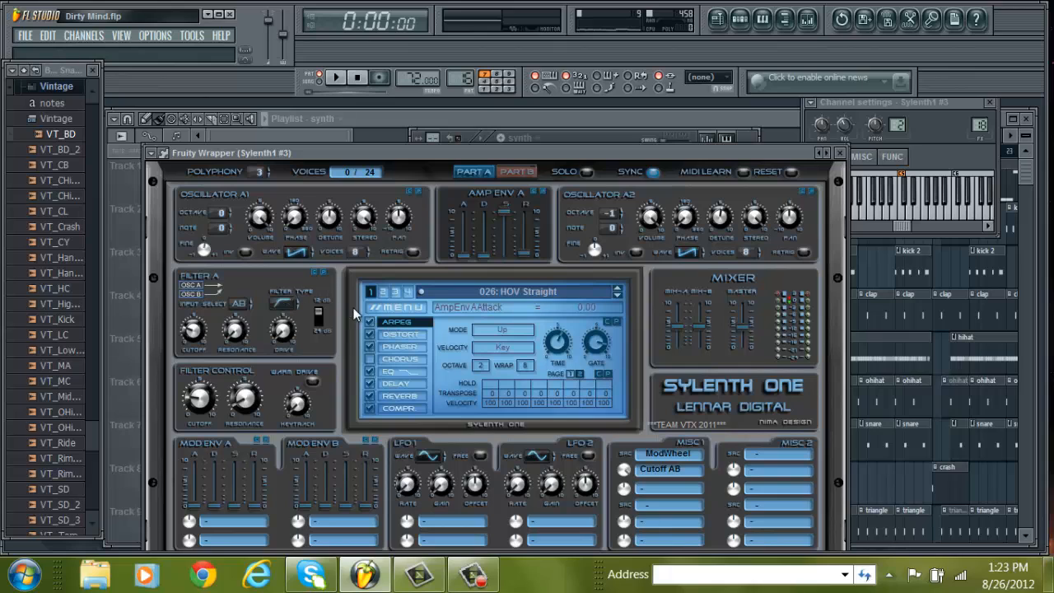
left_click(369, 323)
Step: Audition the synth pattern with the arpeggiator off and review its Sylenth1 #3 notes in the piano roll
left_click(335, 77)
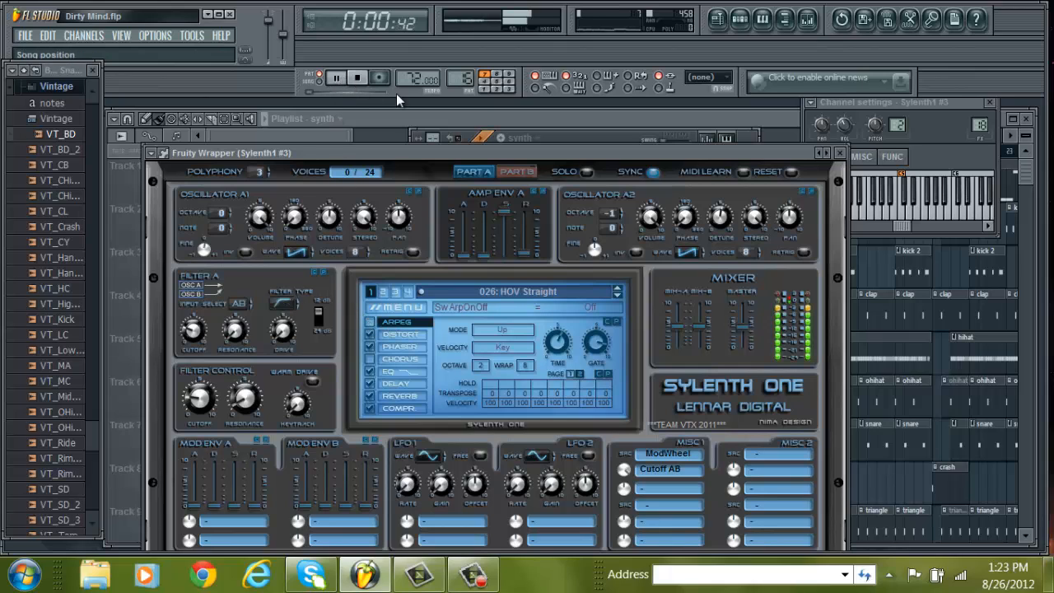
left_click(581, 137)
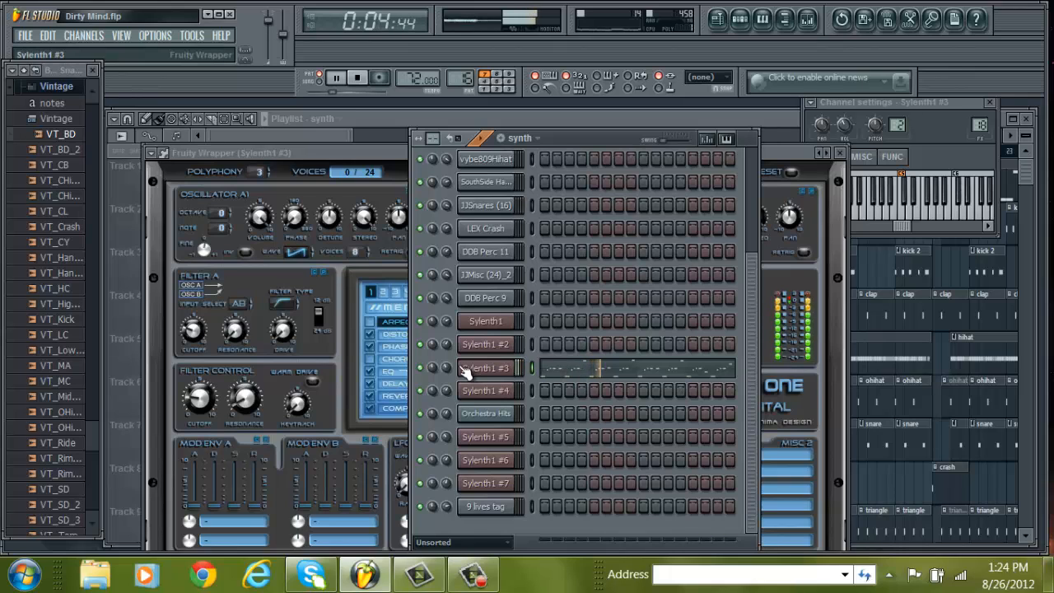
left_click(561, 374)
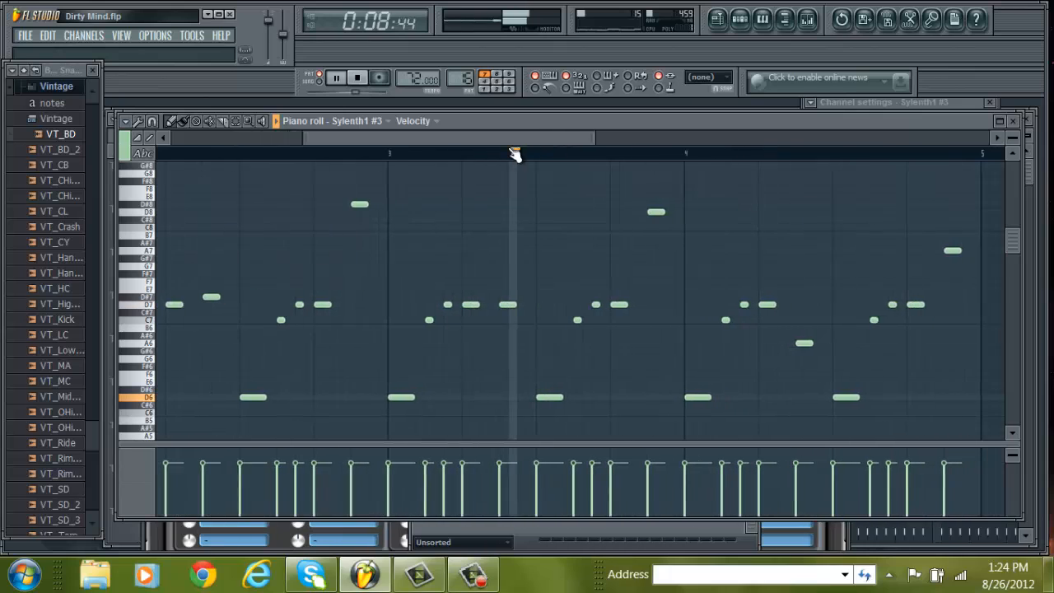
left_click(1021, 121)
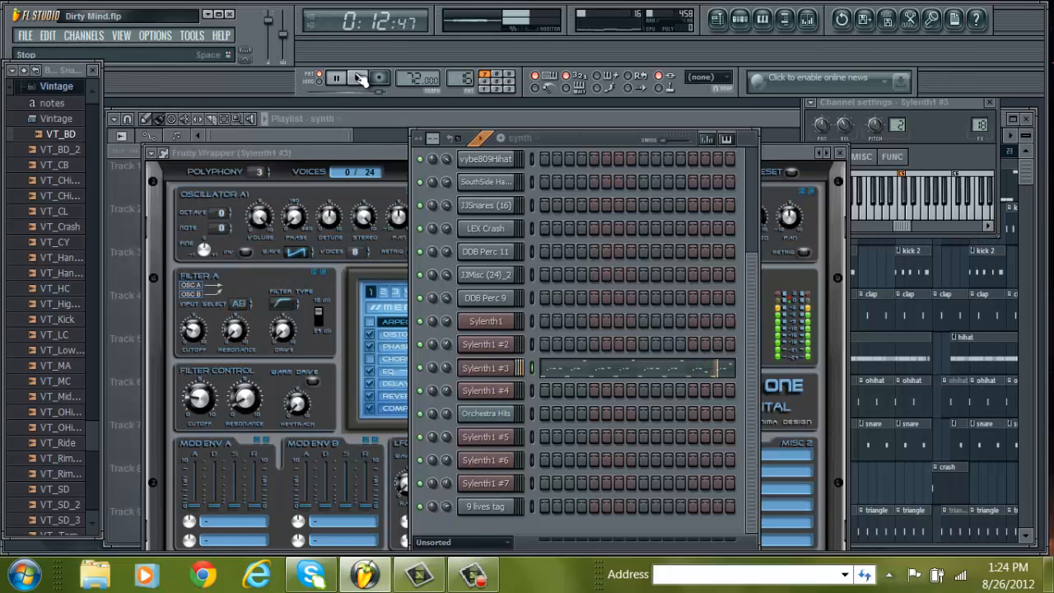
Step: Reopen the Sylenth1 #3 plugin, stop the synth pattern's playback and turn the arpeggiator back on
left_click(508, 367)
left_click(508, 367)
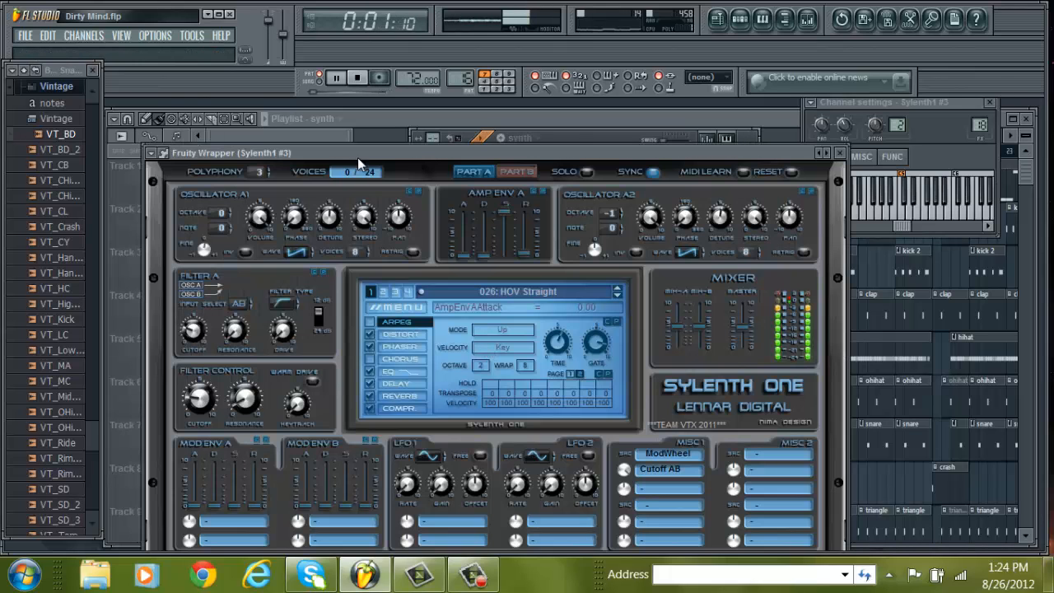
left_click(354, 78)
left_click(371, 325)
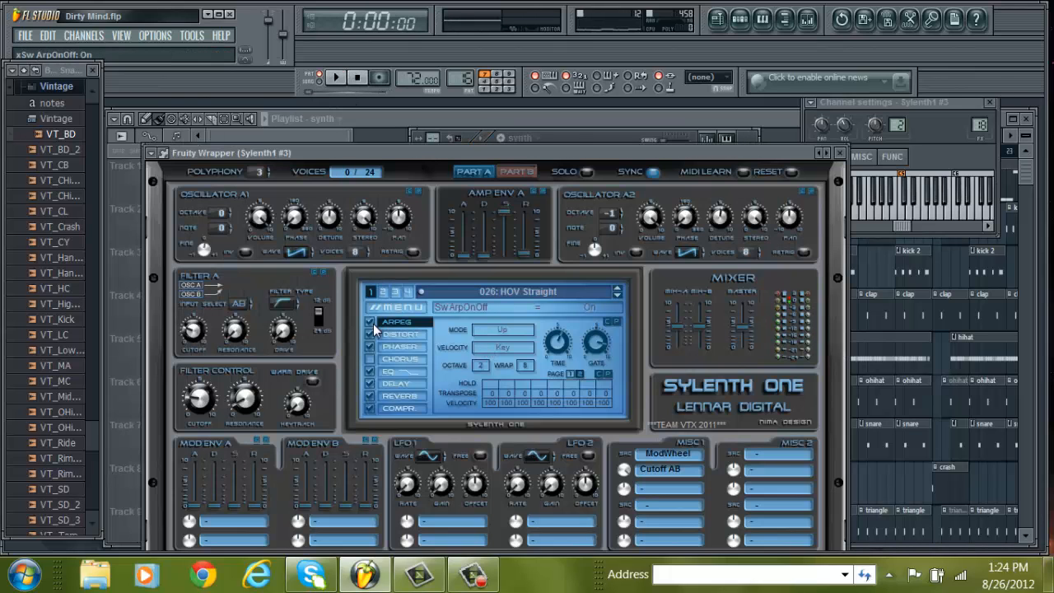
Step: Audition the bell pattern from the step sequencer while following its Sylenth1 #4 notes in the piano roll
left_click(717, 18)
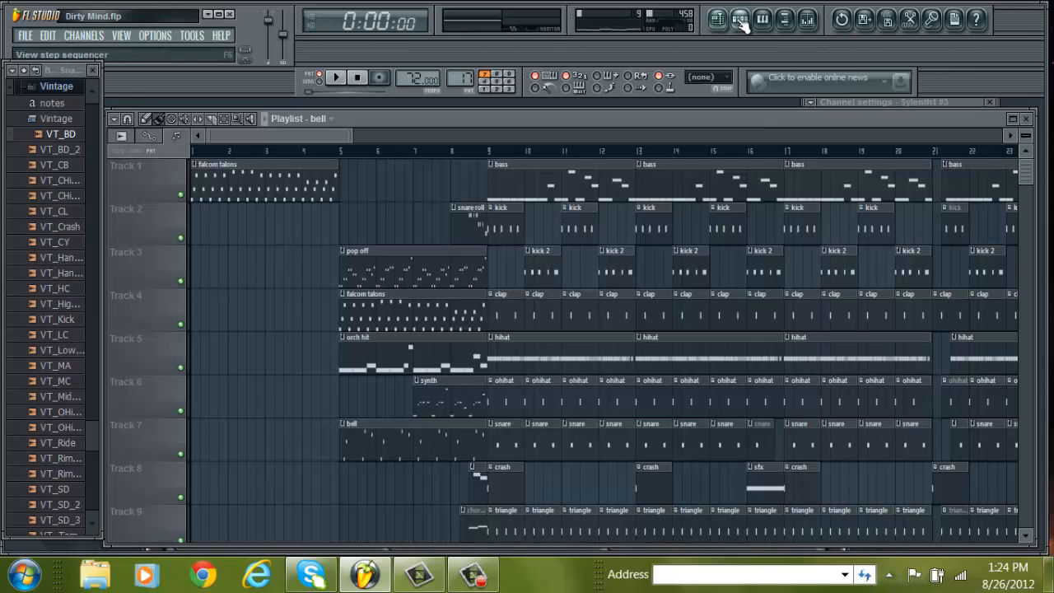
left_click(739, 18)
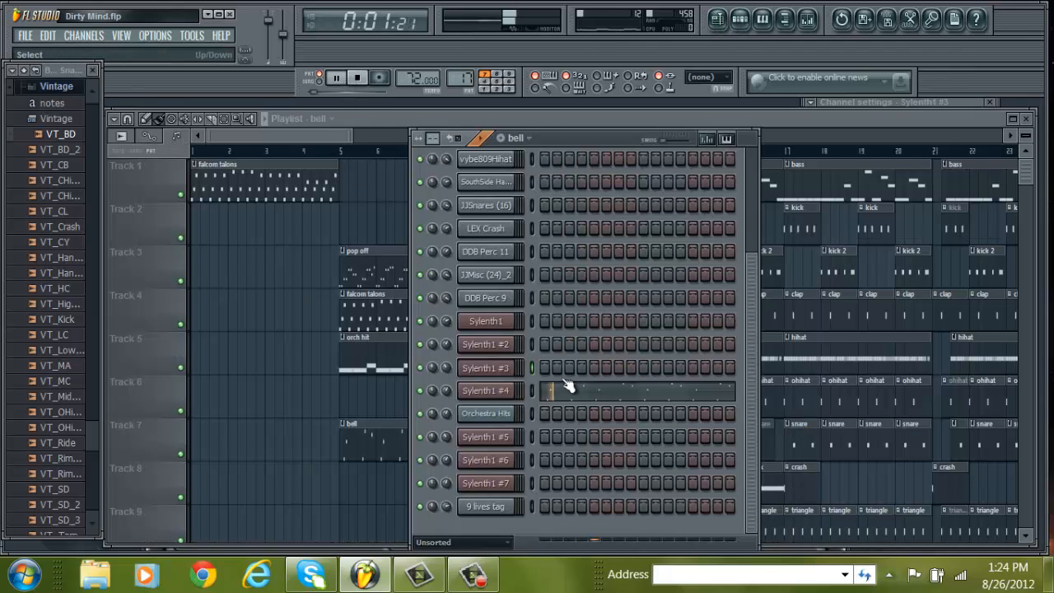
left_click(590, 395)
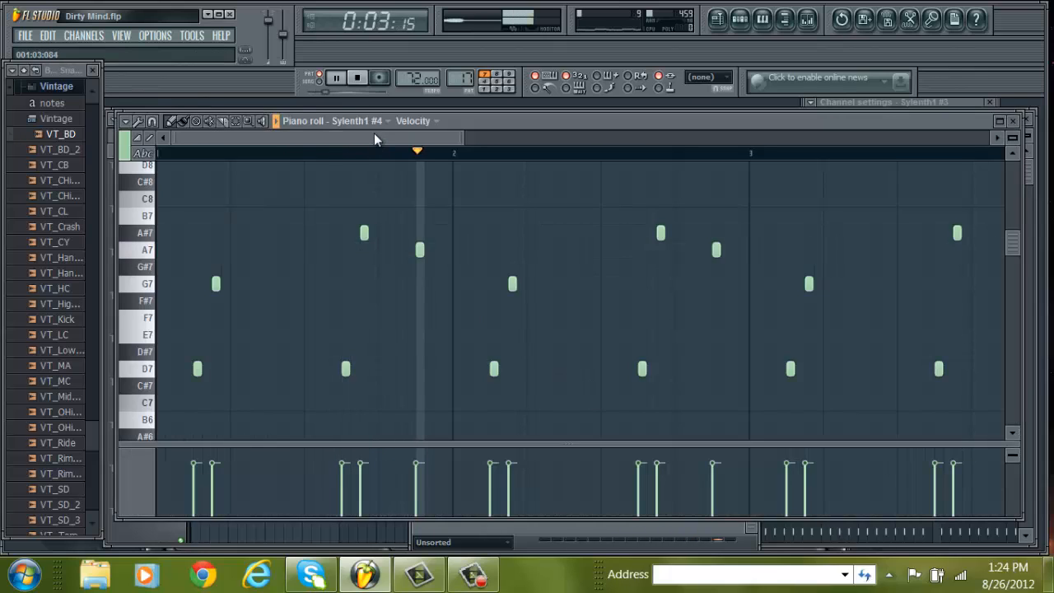
left_click_drag(373, 132, 441, 141)
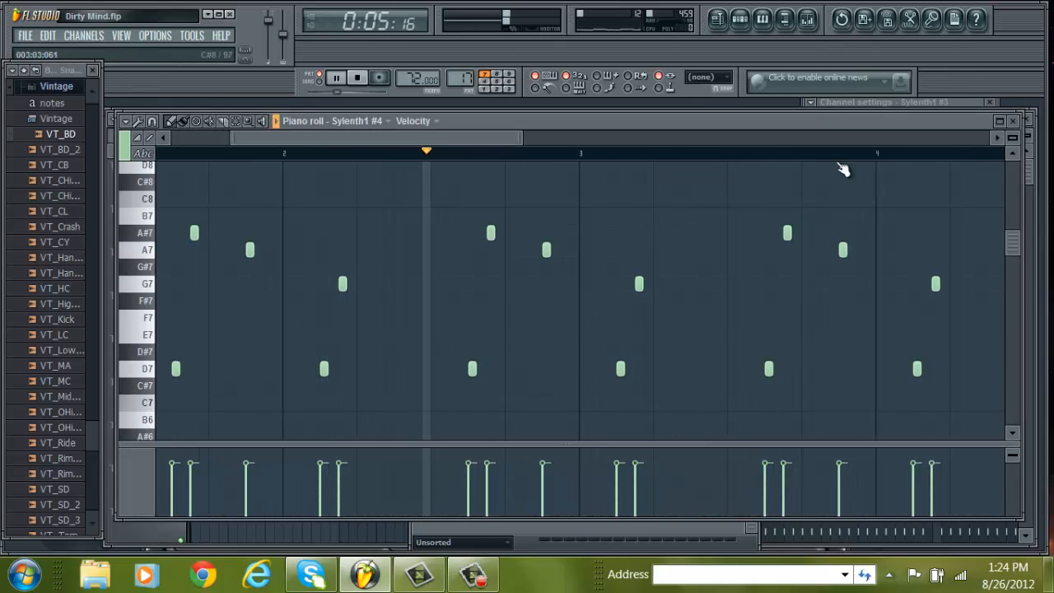
left_click(1013, 123)
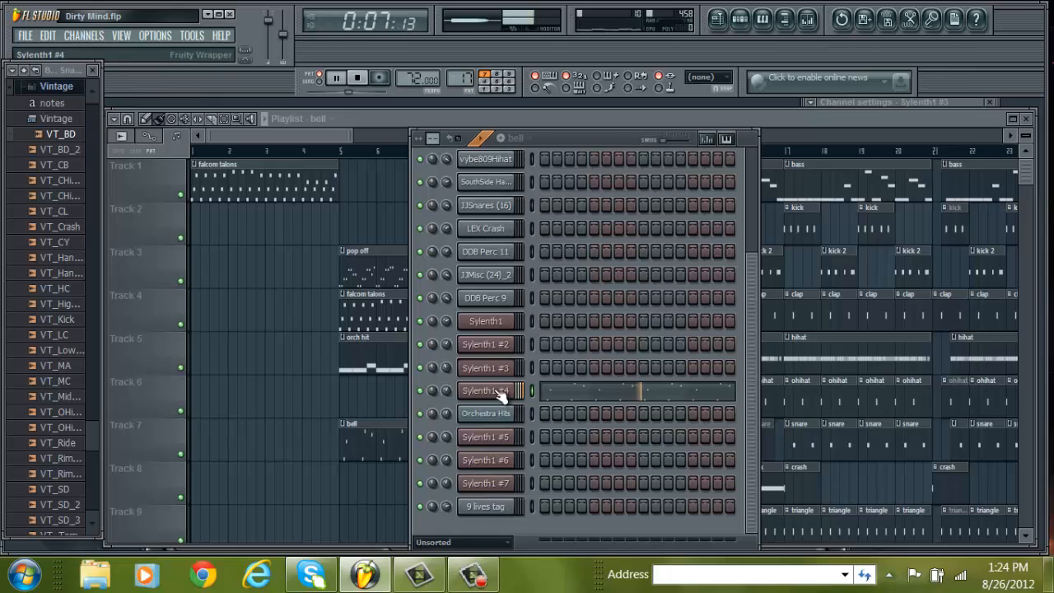
Step: Open the Sylenth1 #4 plugin to examine the bell preset, and stop playback after closing it
left_click(497, 400)
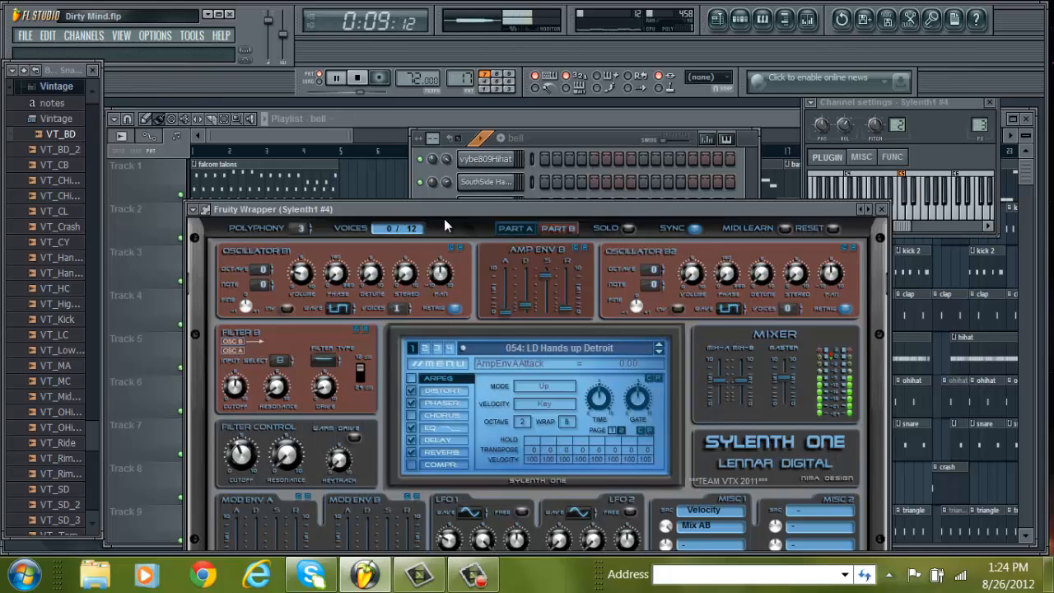
left_click(881, 209)
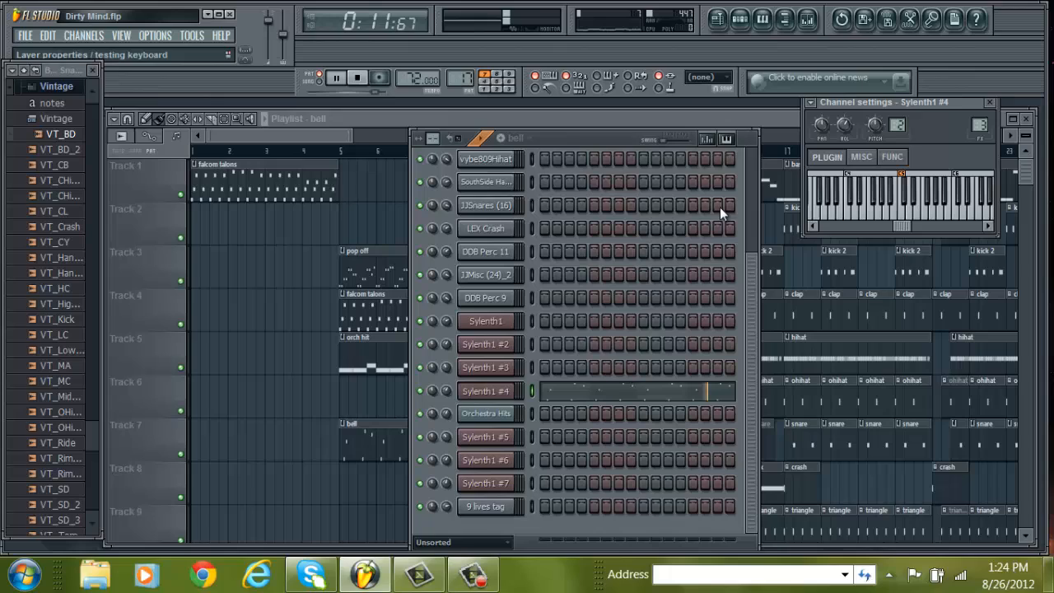
left_click(357, 79)
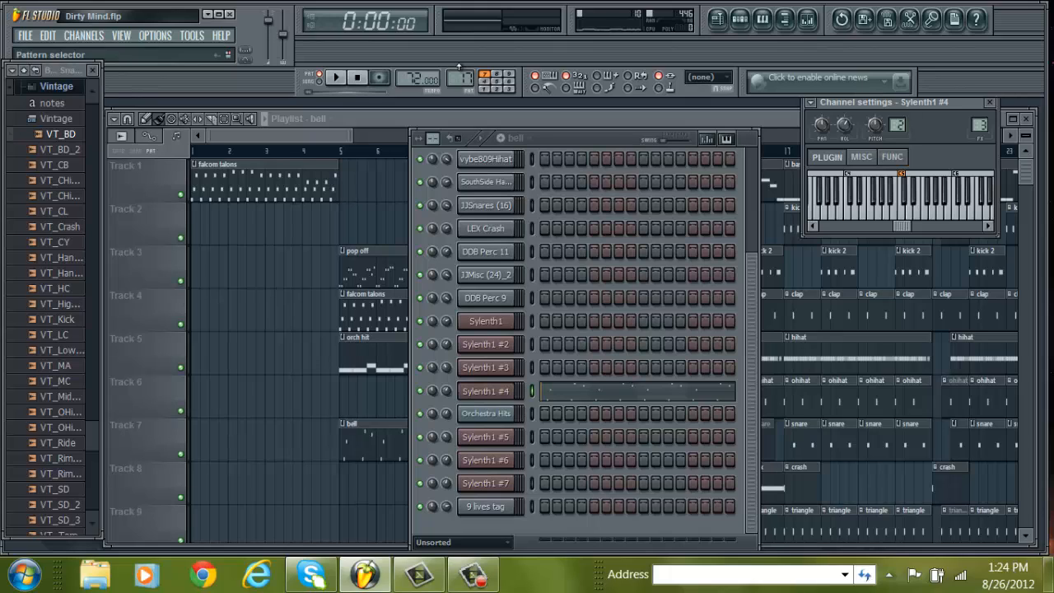
Step: Audition the orch hit pattern while following its Orchestra Hits notes through to the last bar in the piano roll
scroll(458, 66, "up", 2)
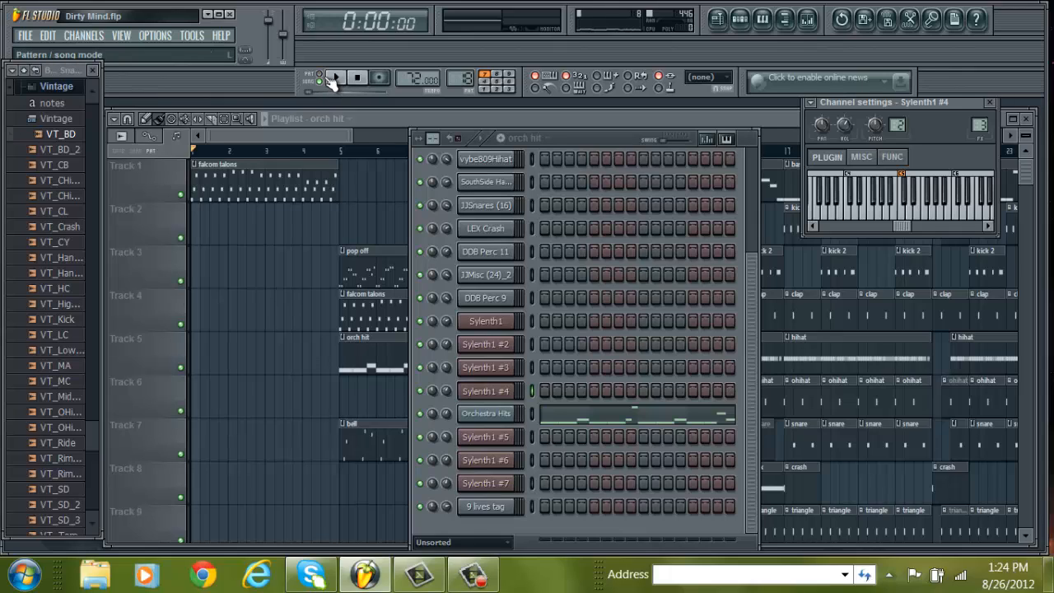
left_click(336, 79)
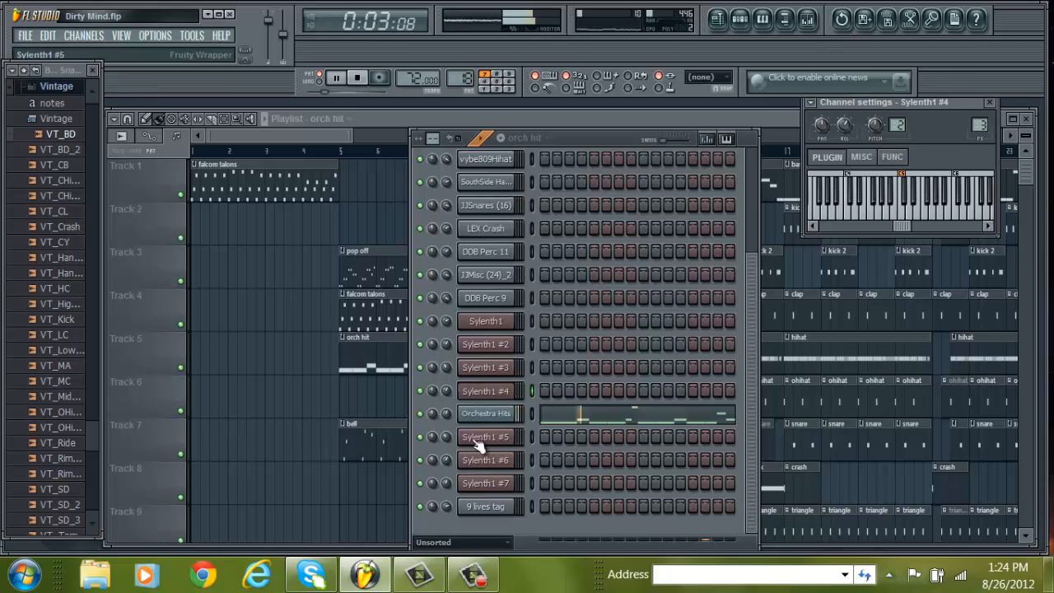
left_click(565, 418)
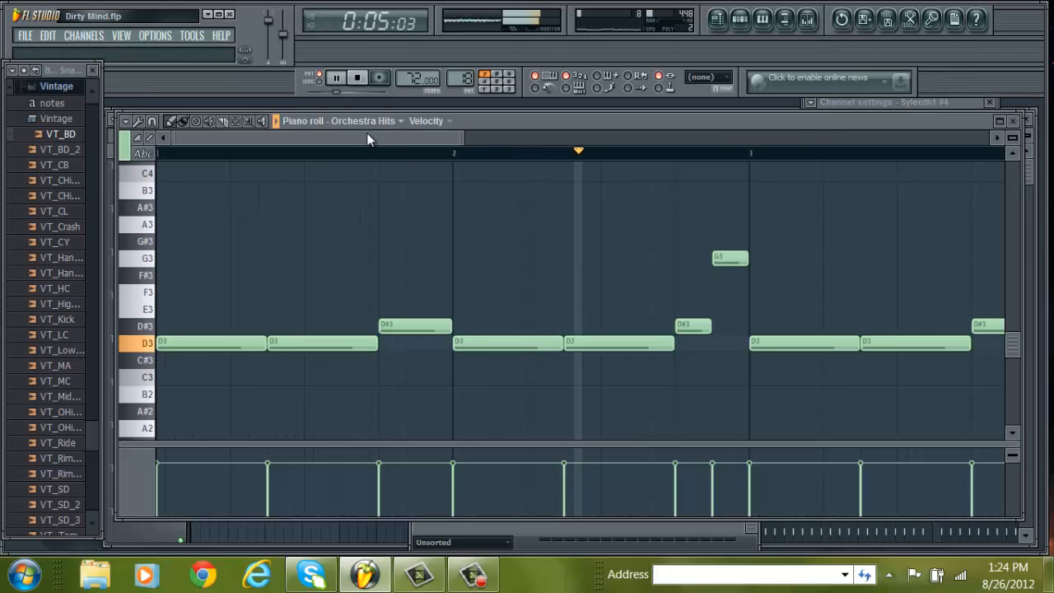
left_click_drag(366, 135, 599, 168)
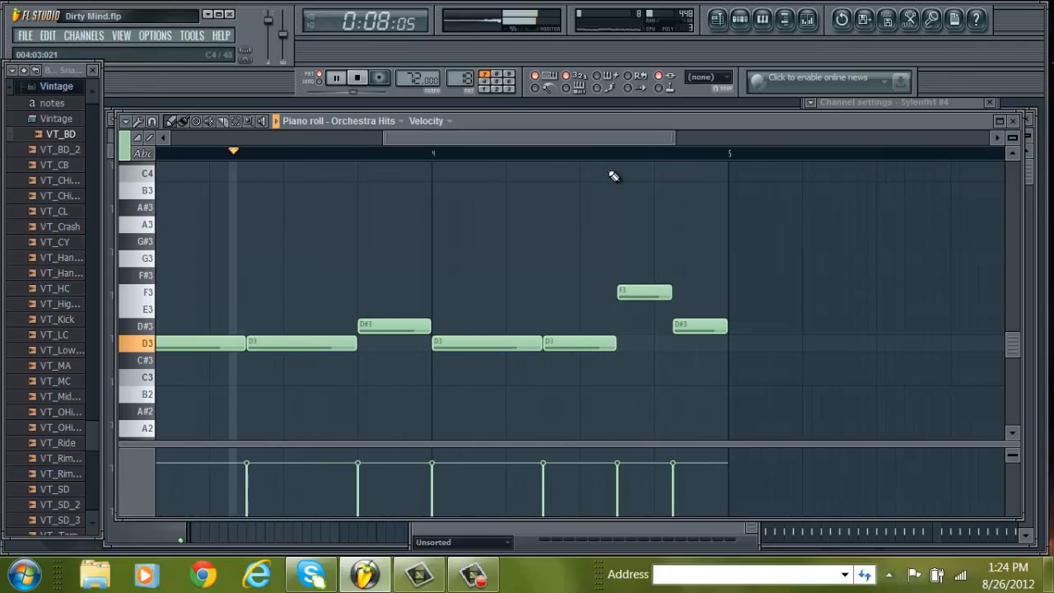
left_click(1015, 122)
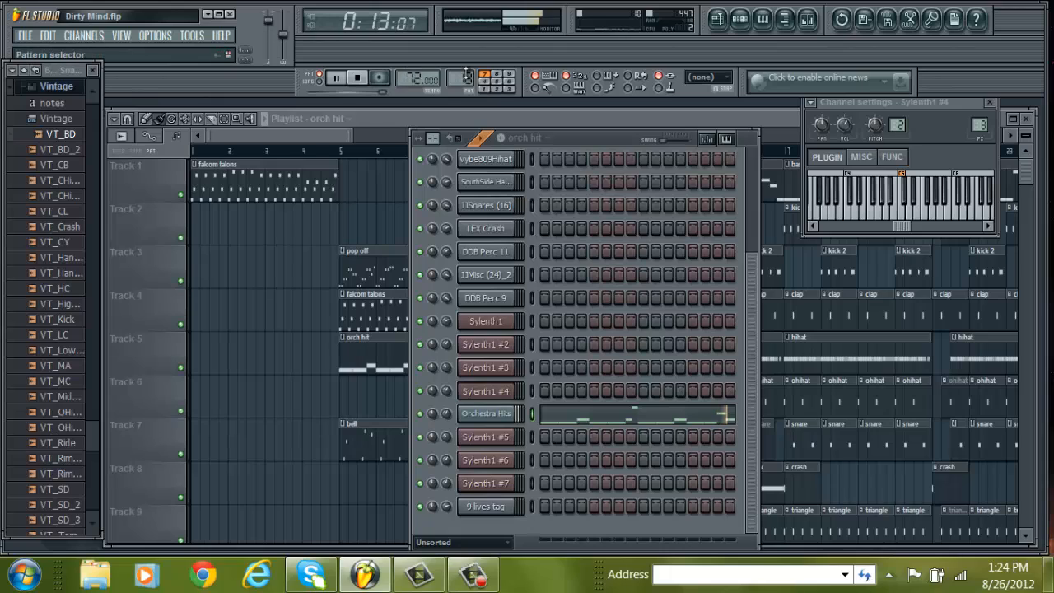
key("space")
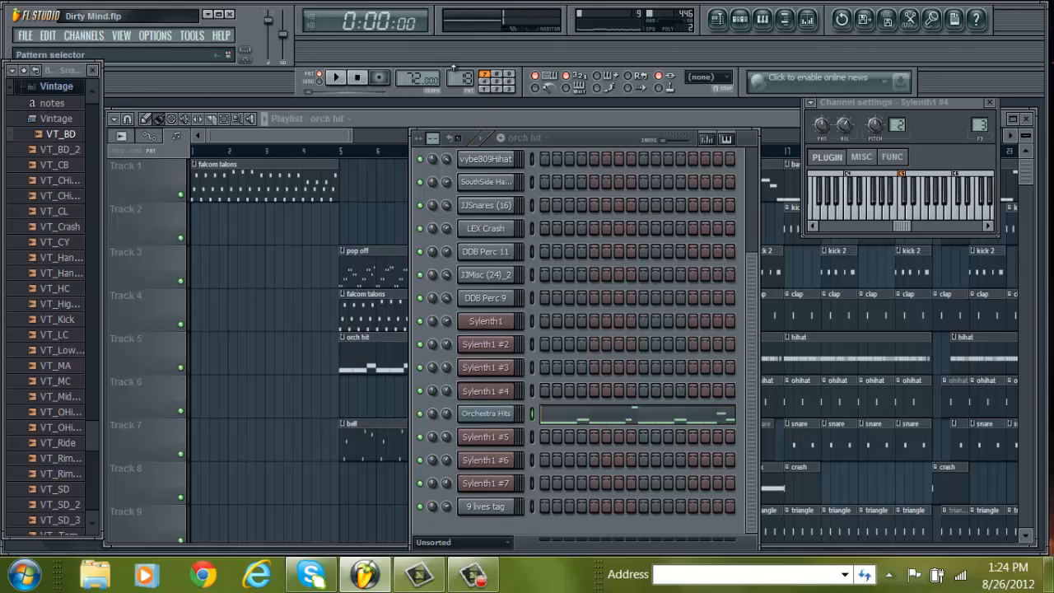
Step: Review the arp pattern's Sylenth1 #5 notes in the piano roll and audition them through to the last bar
scroll(453, 68, "up", 1)
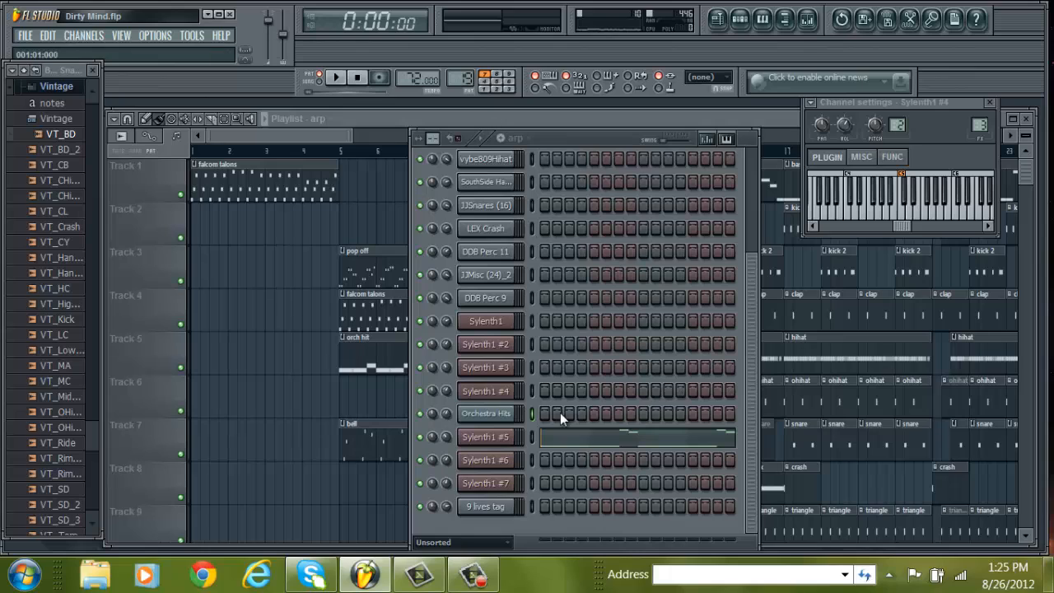
left_click(613, 440)
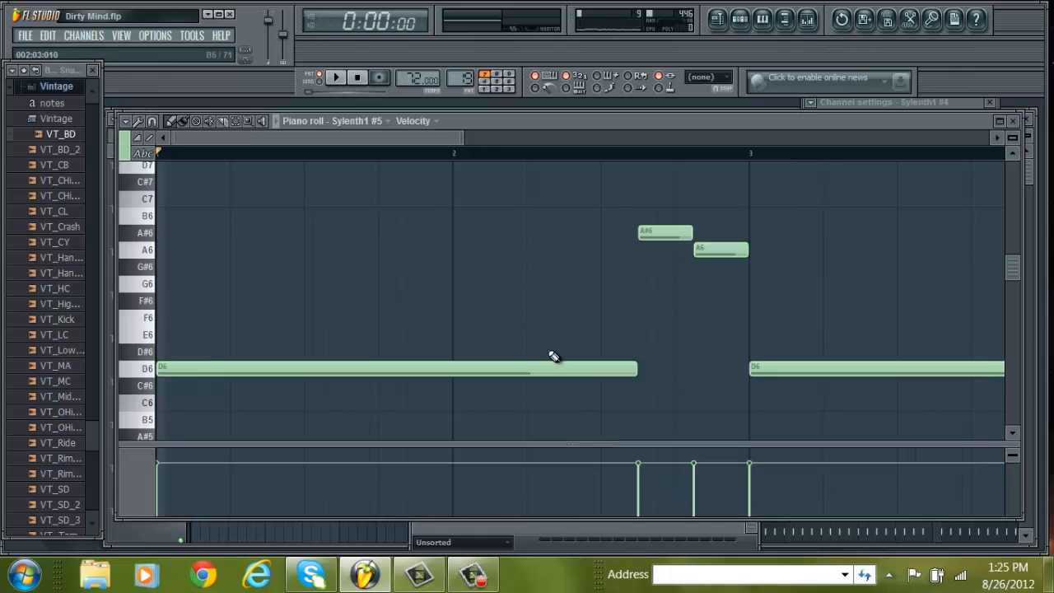
left_click(338, 78)
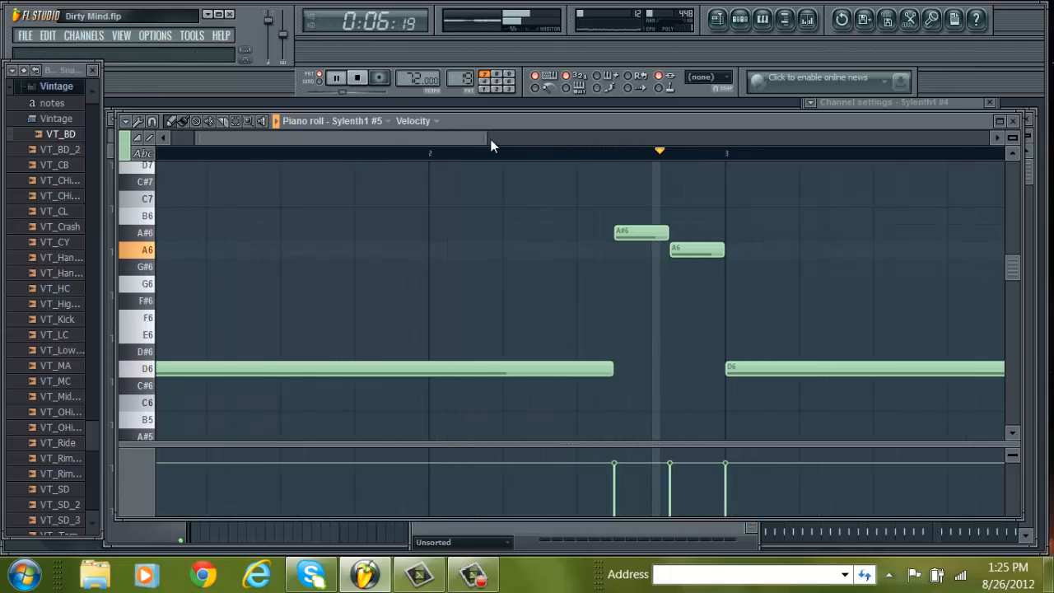
left_click_drag(489, 145, 658, 148)
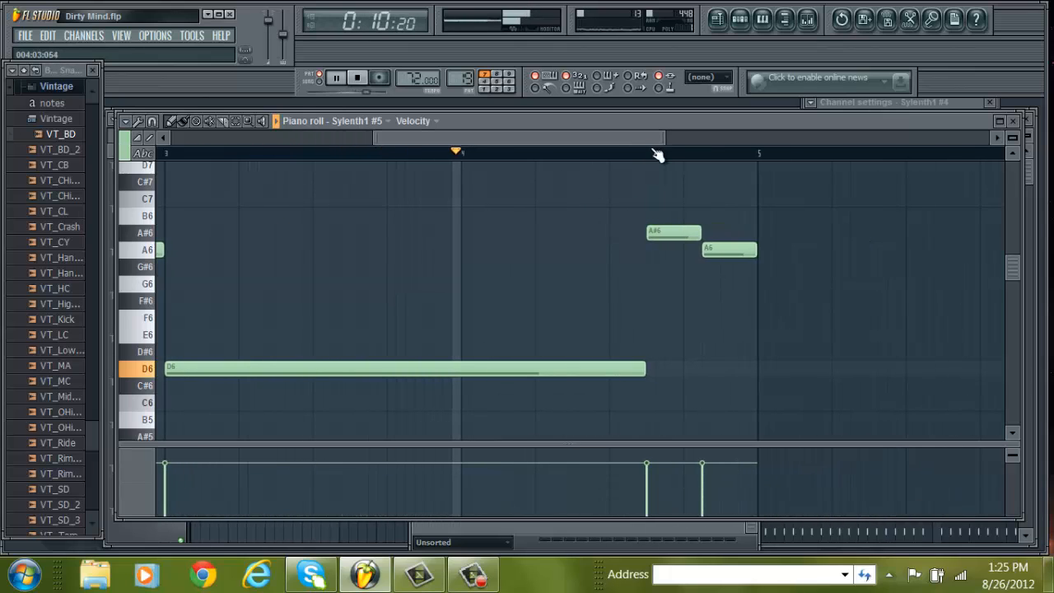
left_click(367, 77)
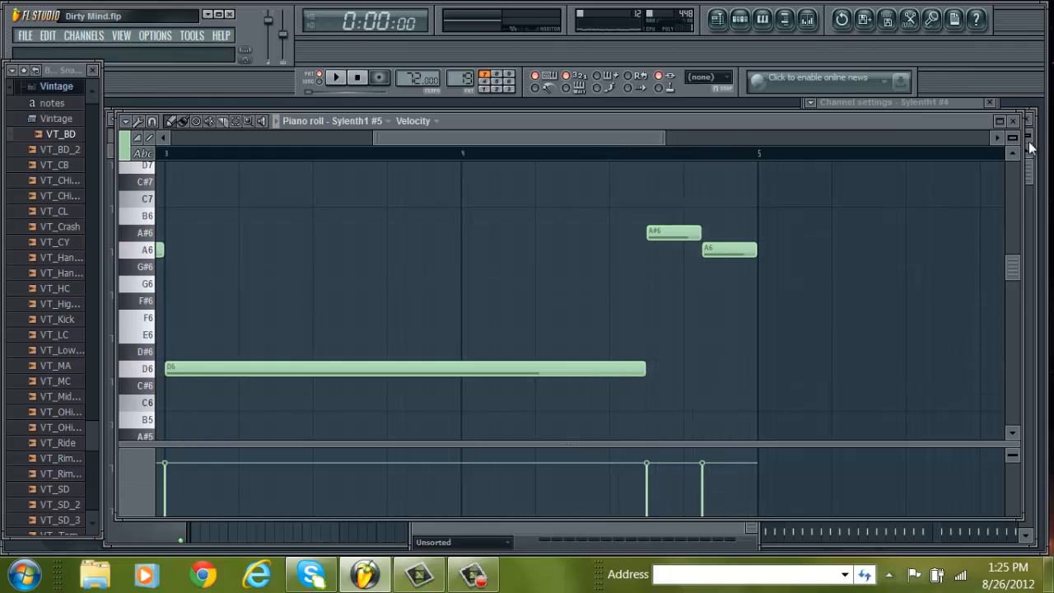
left_click(1012, 121)
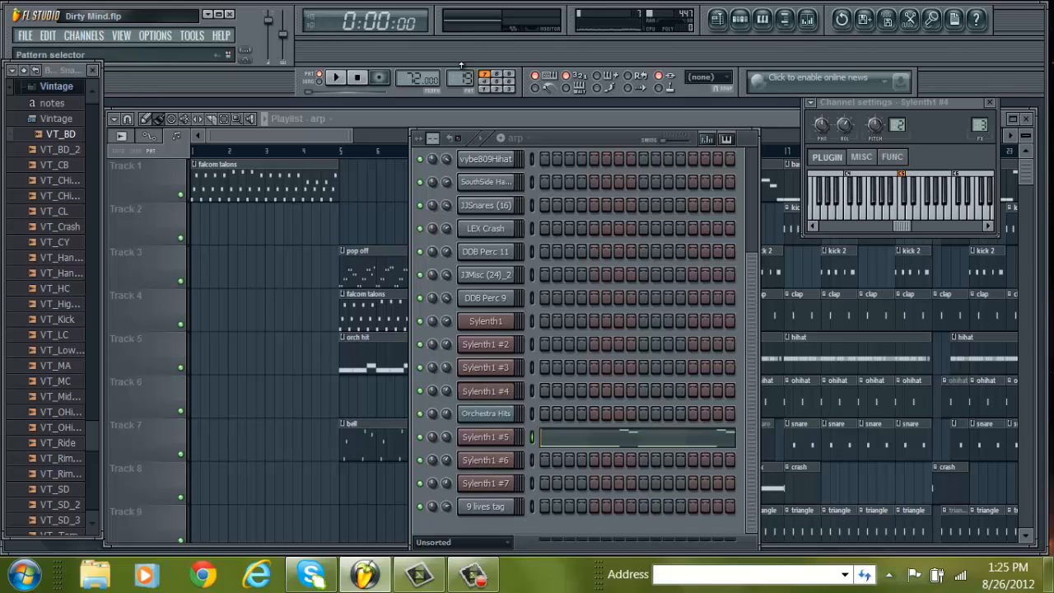
Step: Switch to the chorus synth pattern and open the Sylenth1 #5 plugin to examine its preset and arpeggiator settings
scroll(461, 74, "up", 17)
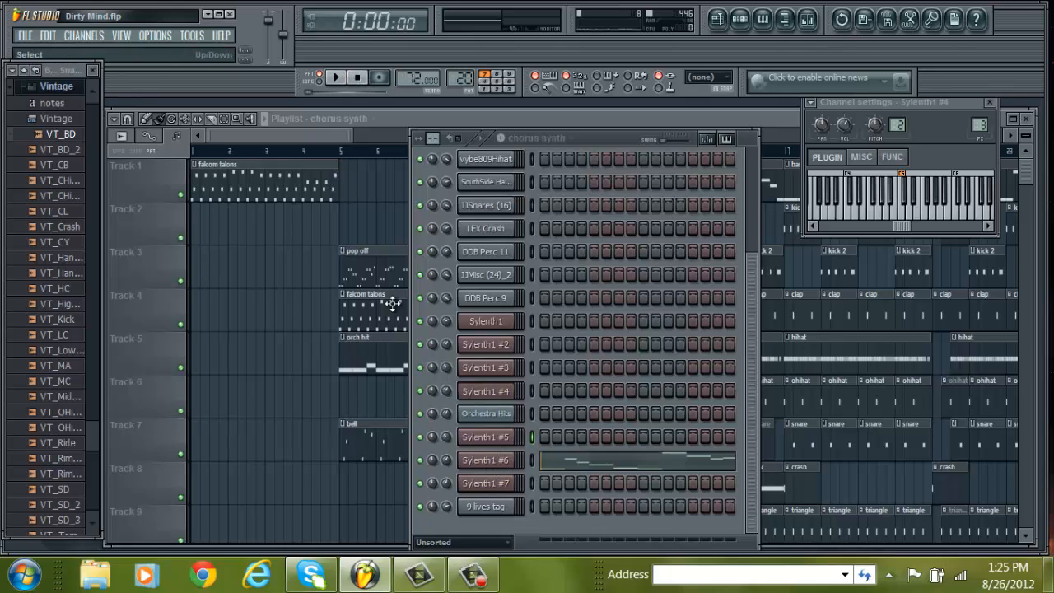
left_click(503, 436)
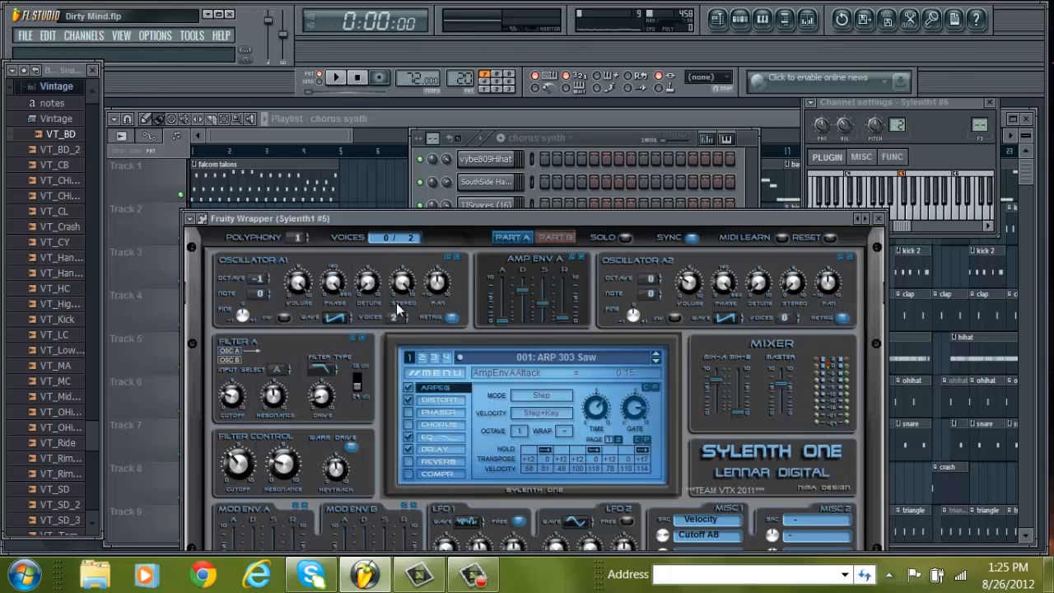
left_click(877, 218)
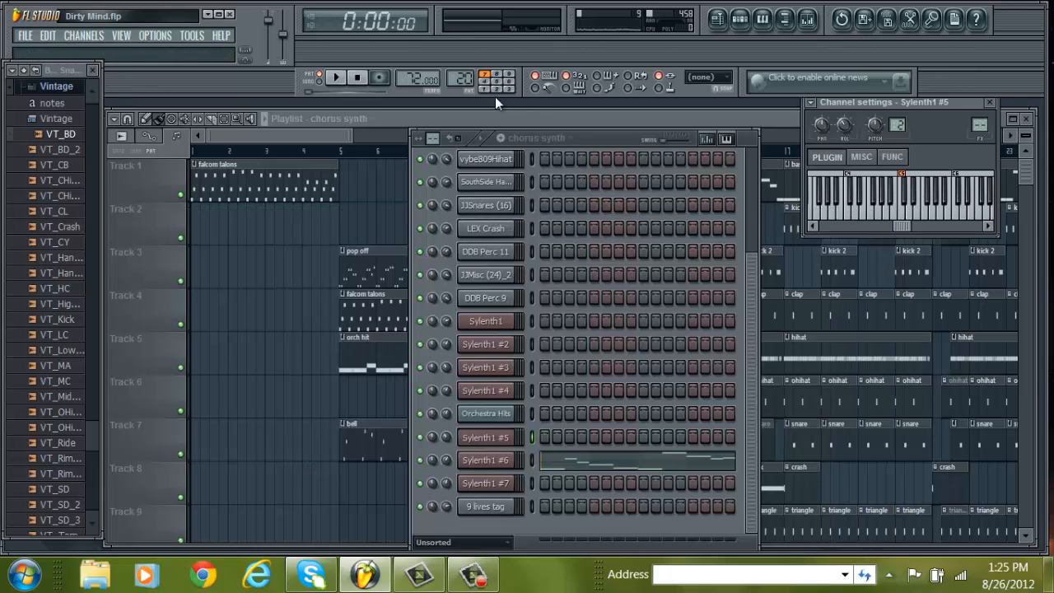
Step: Audition the chorus synth pattern while following its Sylenth1 #6 notes to the last bar in the piano roll
left_click(339, 78)
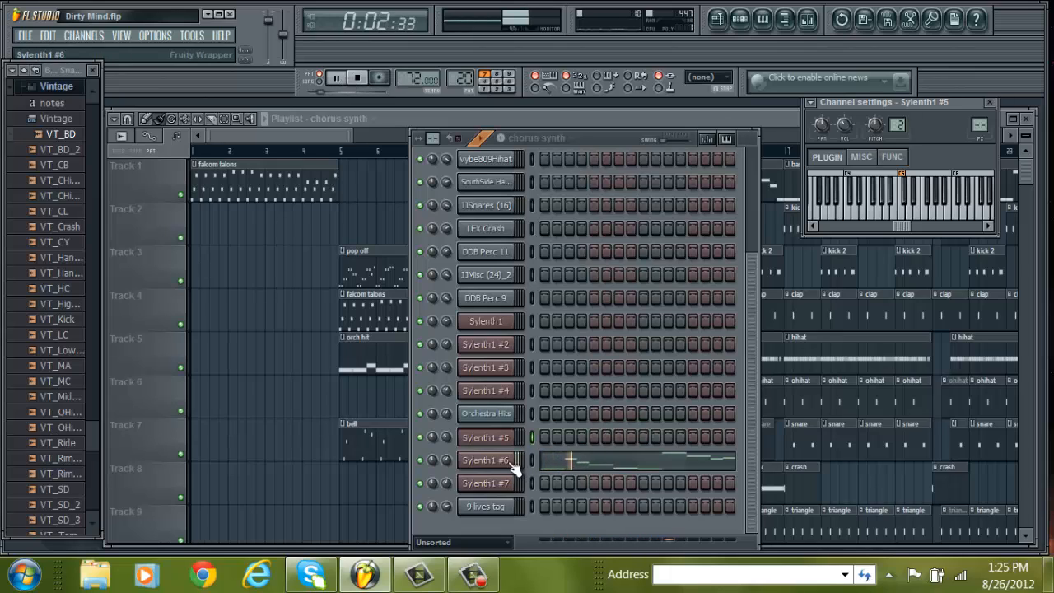
left_click(565, 463)
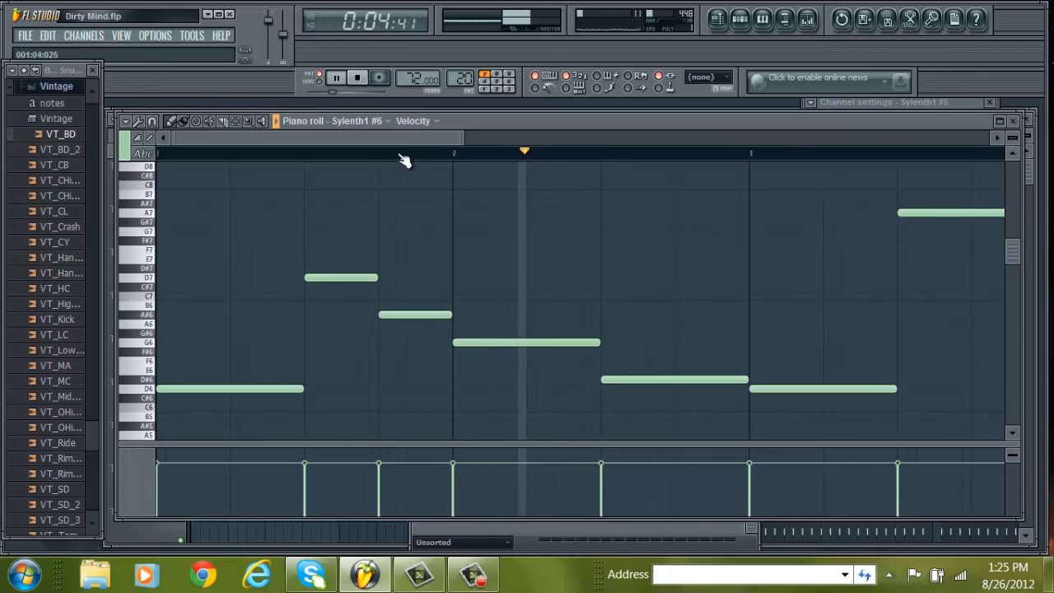
left_click_drag(419, 139, 625, 139)
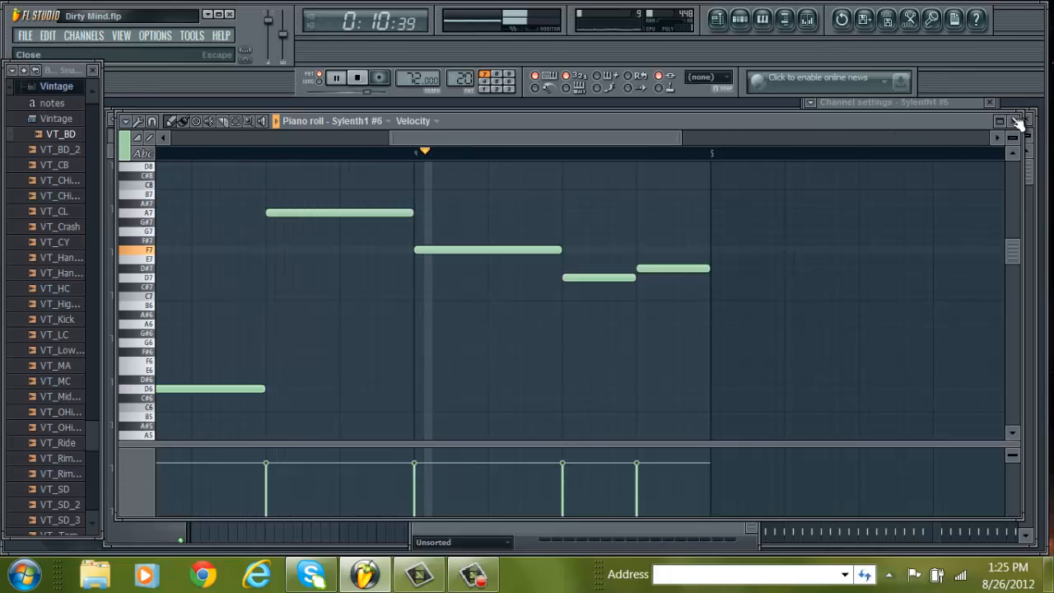
left_click(152, 154)
left_click(153, 155)
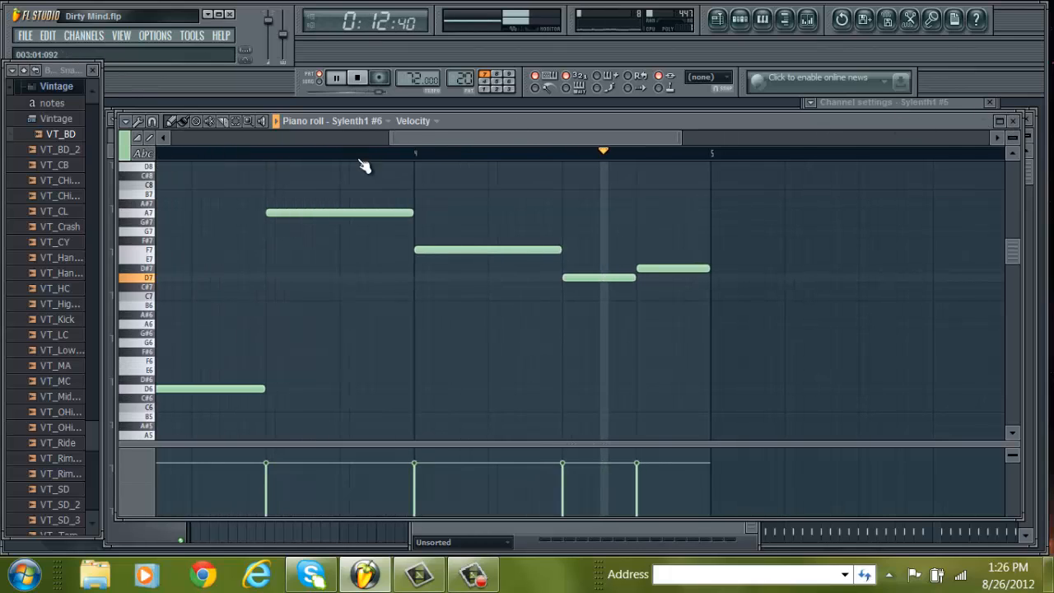
left_click(357, 76)
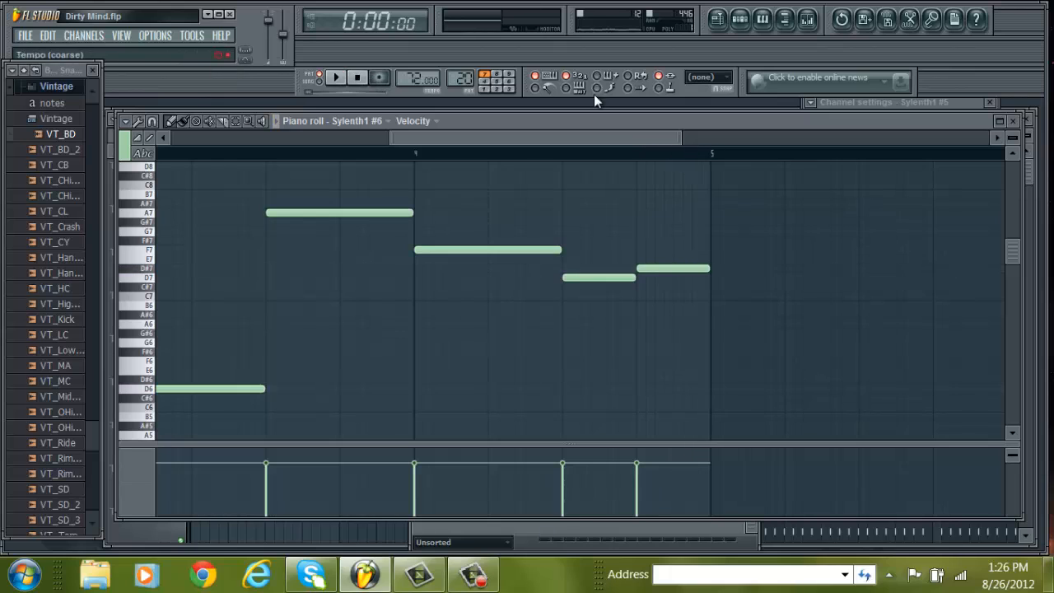
left_click(999, 120)
left_click(1024, 107)
left_click(1024, 125)
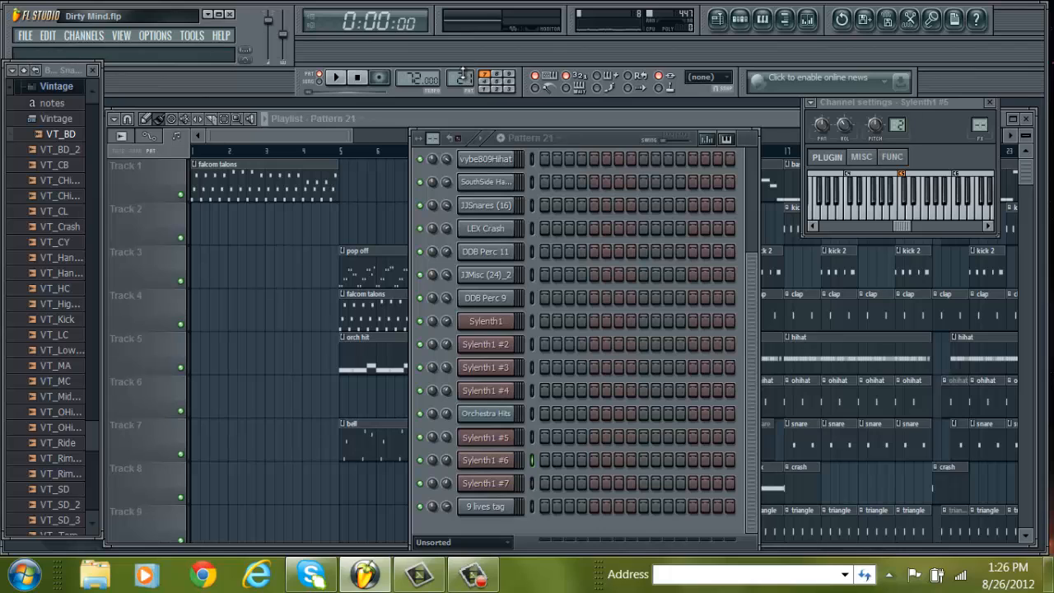
Step: Play the full arrangement in song mode from the start, with the playlist tracks shrunk so all used tracks fit
scroll(463, 76, "up", 1)
left_click_drag(755, 314, 766, 397)
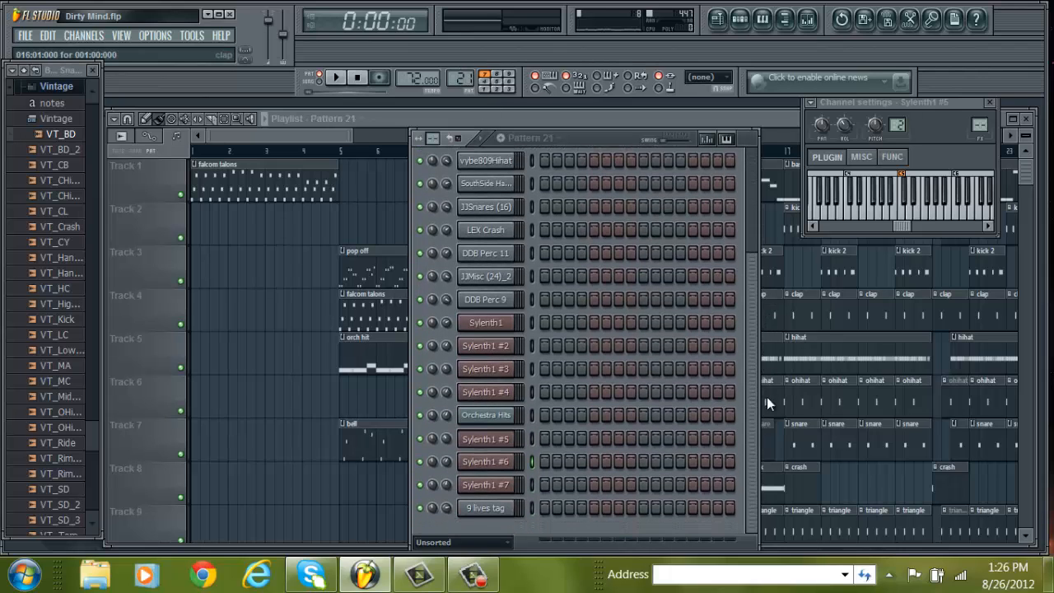
left_click(321, 83)
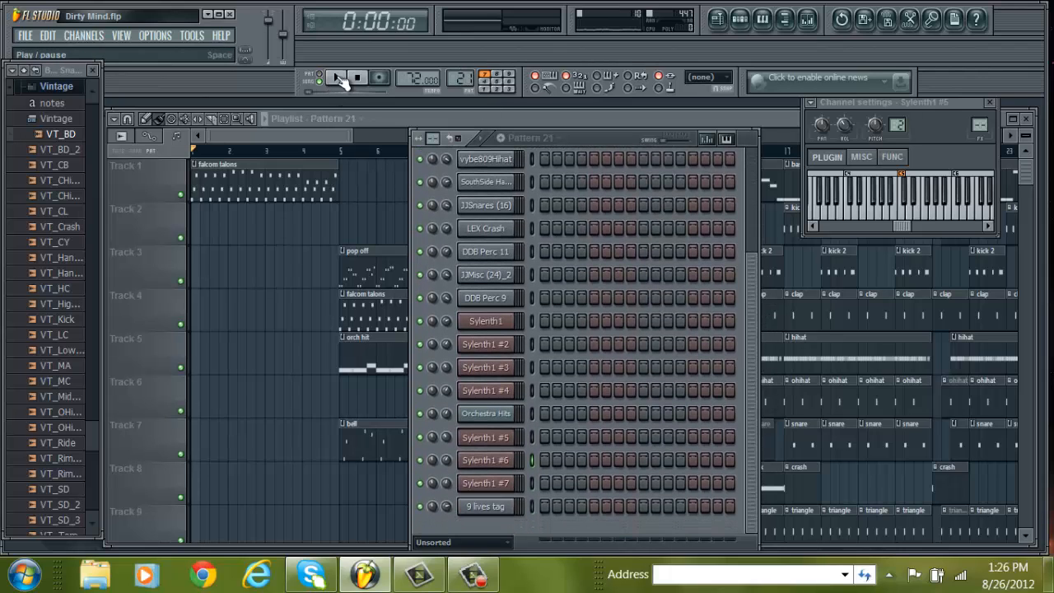
left_click(336, 76)
left_click(309, 132)
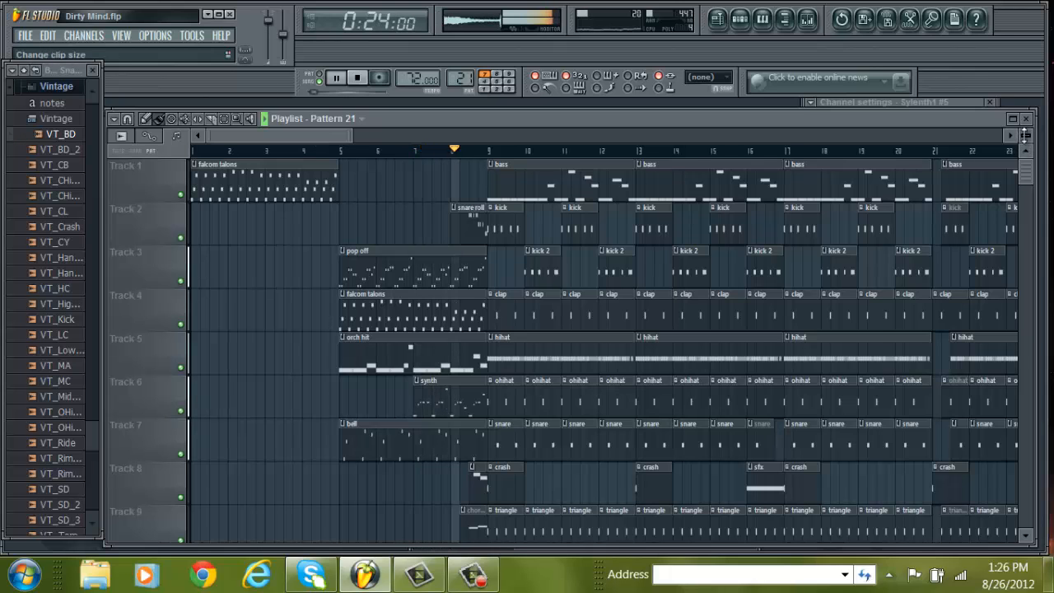
left_click_drag(1028, 141, 1025, 180)
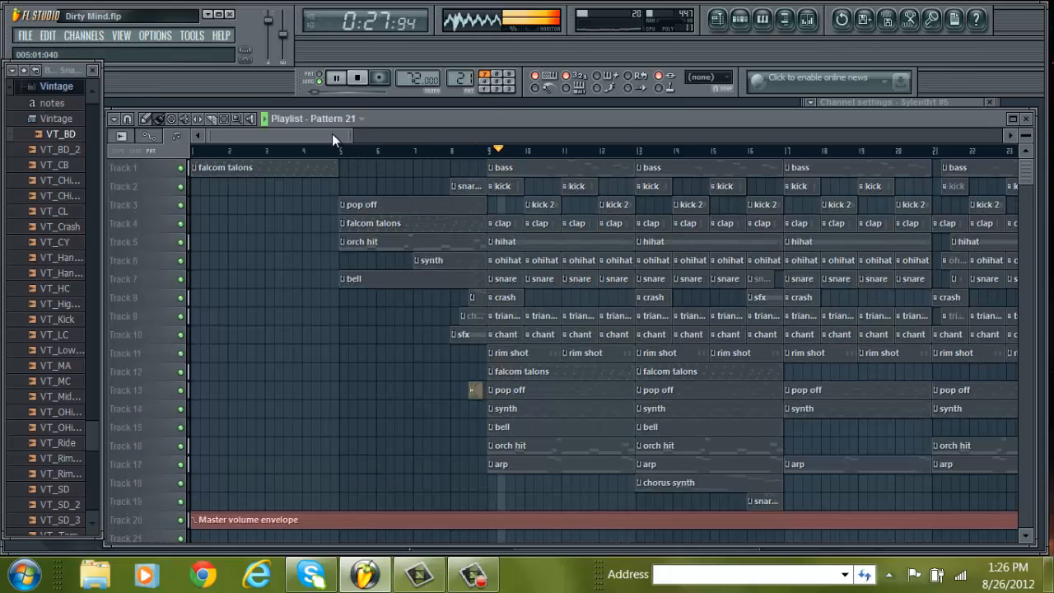
Step: Follow the playing arrangement in the playlist through the section starting at bar 9
left_click_drag(332, 133, 363, 141)
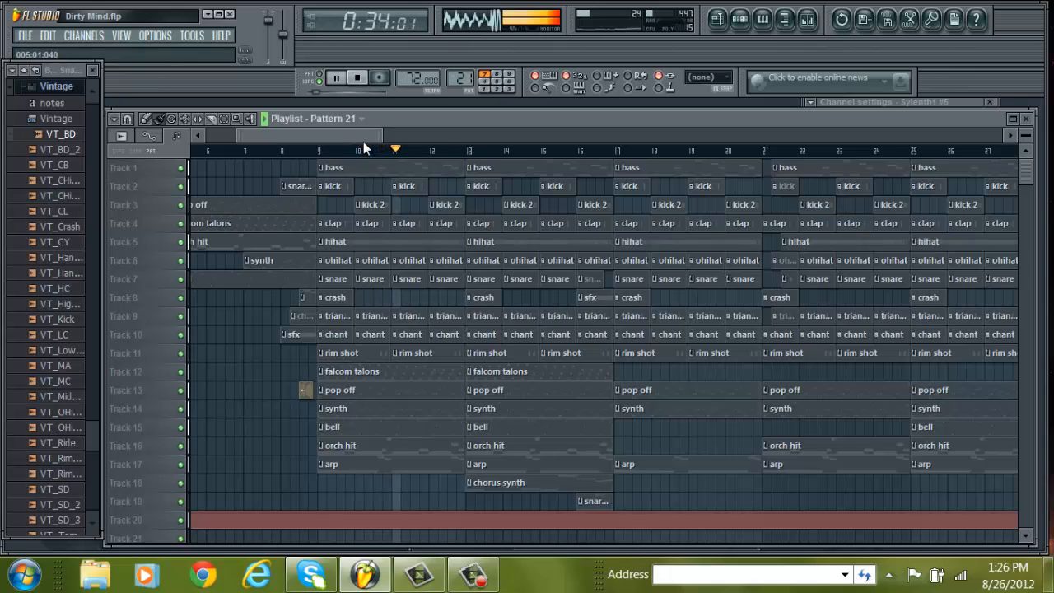
left_click(473, 573)
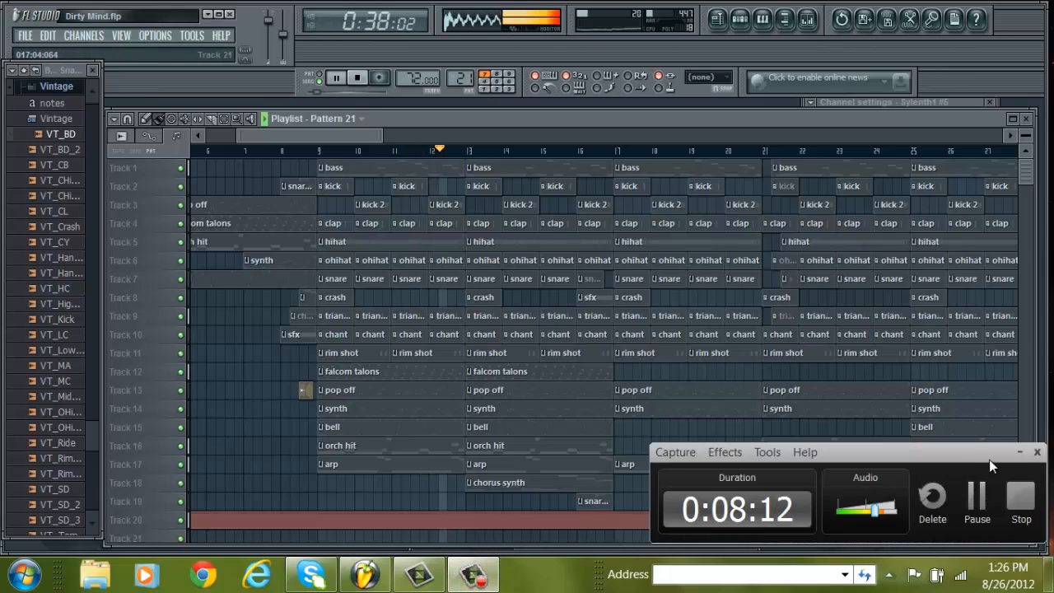
left_click(1018, 451)
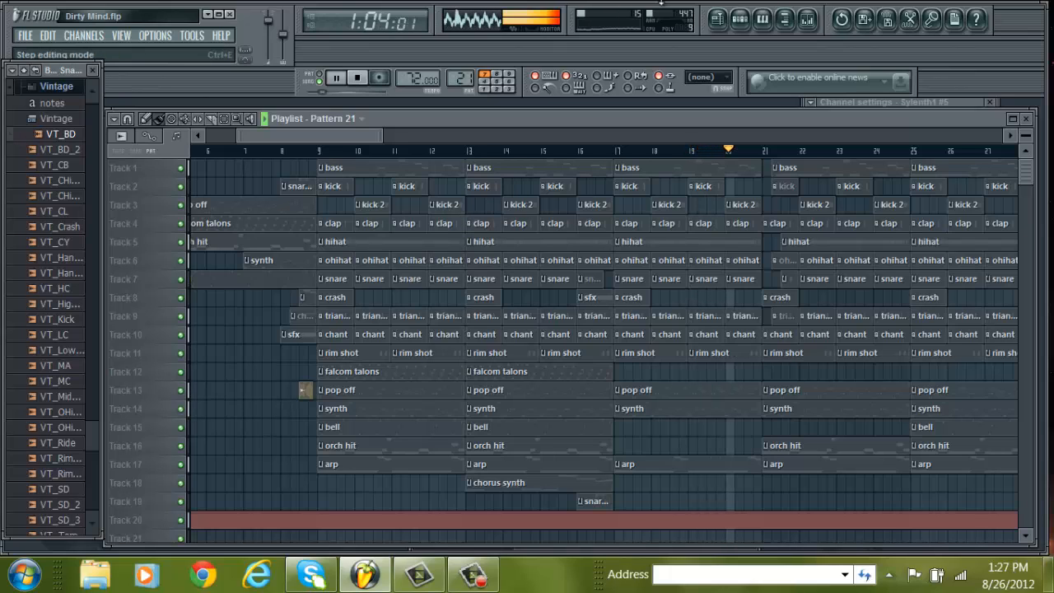
Step: Review the step sequencer's channels and the vybe809Kick2_2 channel settings while the song plays, and close both windows
key("F6")
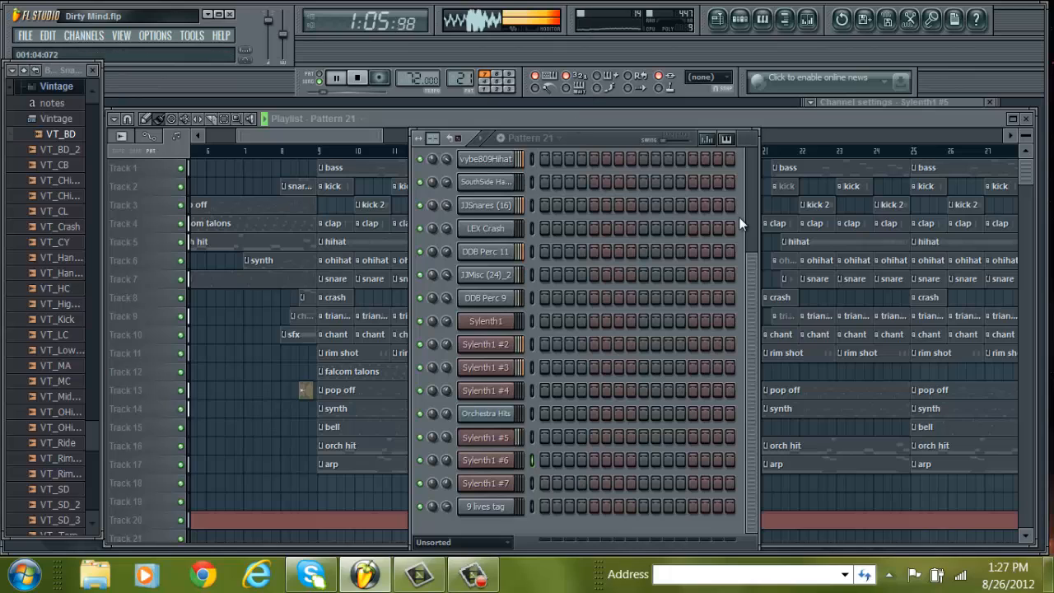
left_click_drag(755, 261, 721, 121)
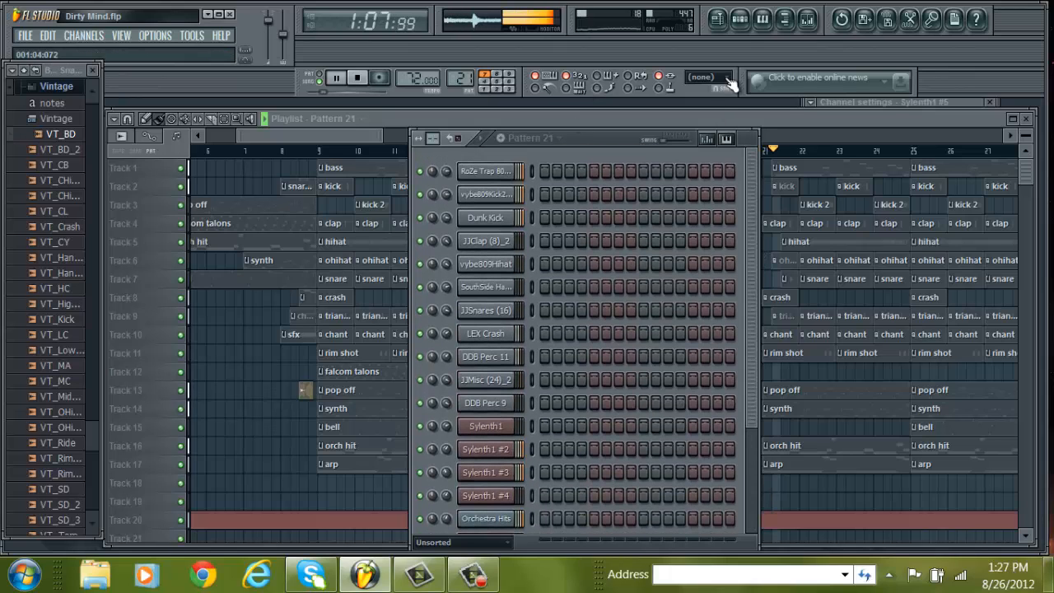
left_click(504, 197)
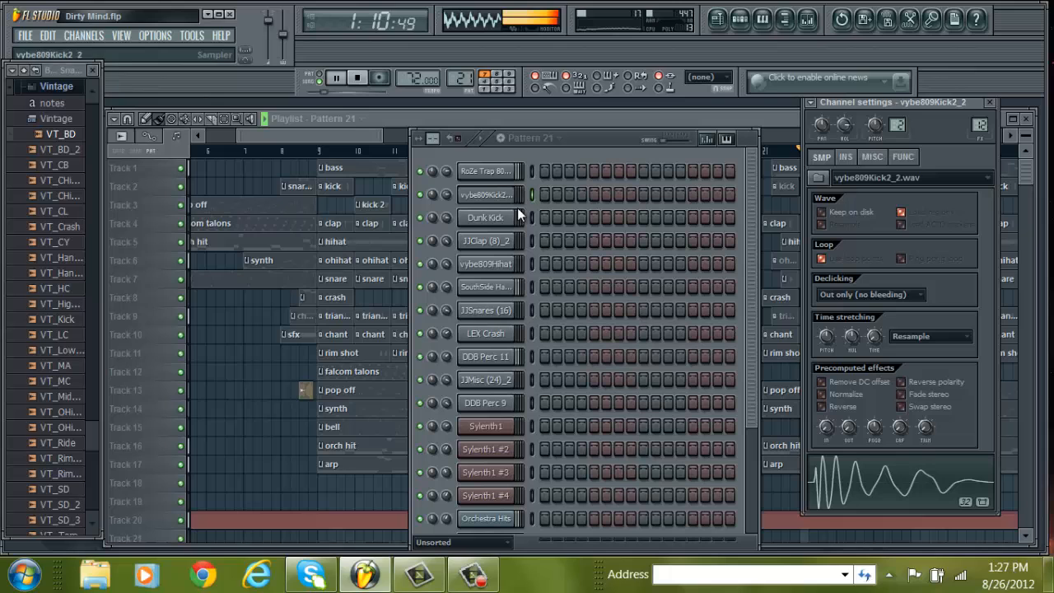
left_click(988, 102)
left_click(739, 18)
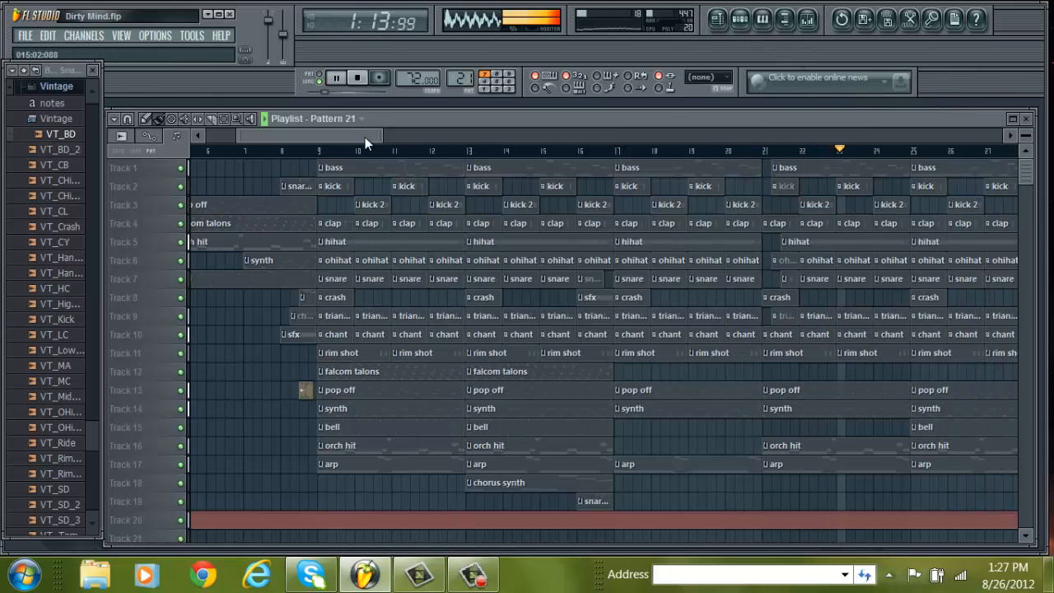
Step: Follow the rest of the arrangement in the playlist up to bar 40, stop playback and return to bar 1
left_click_drag(364, 137, 444, 139)
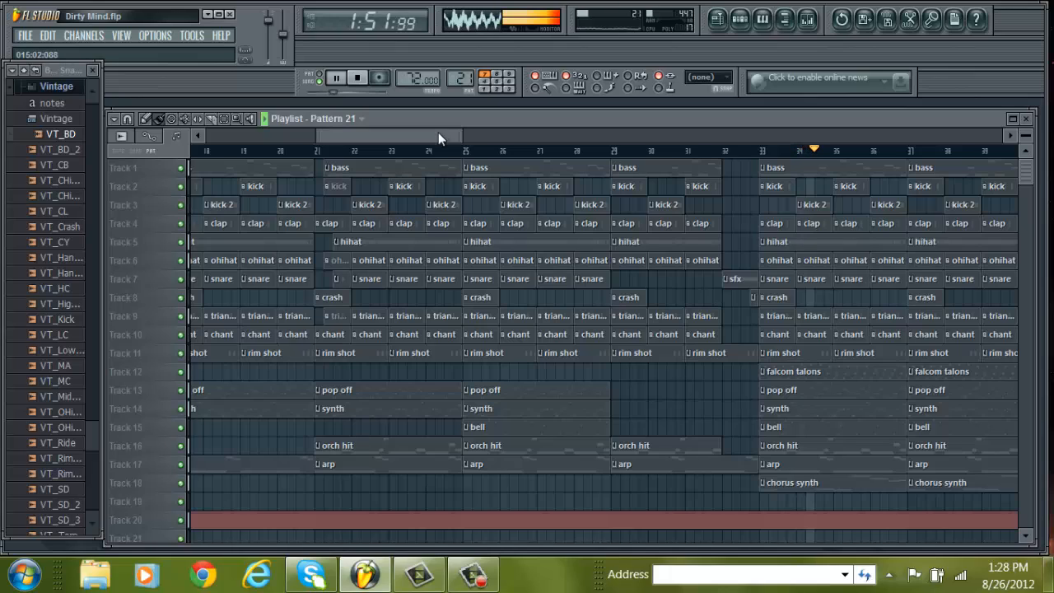
left_click_drag(438, 132, 545, 159)
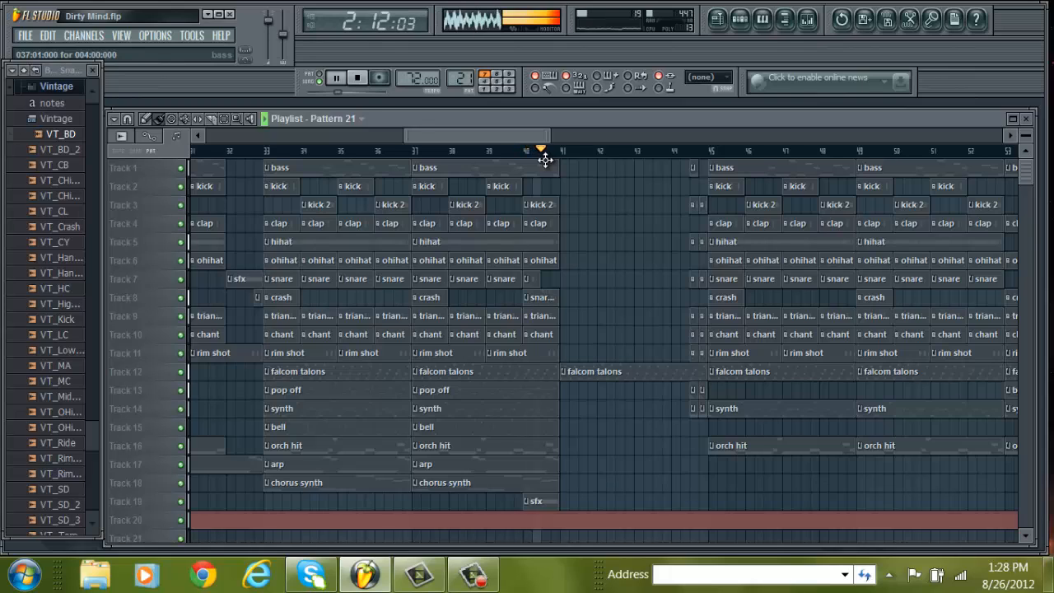
left_click(356, 78)
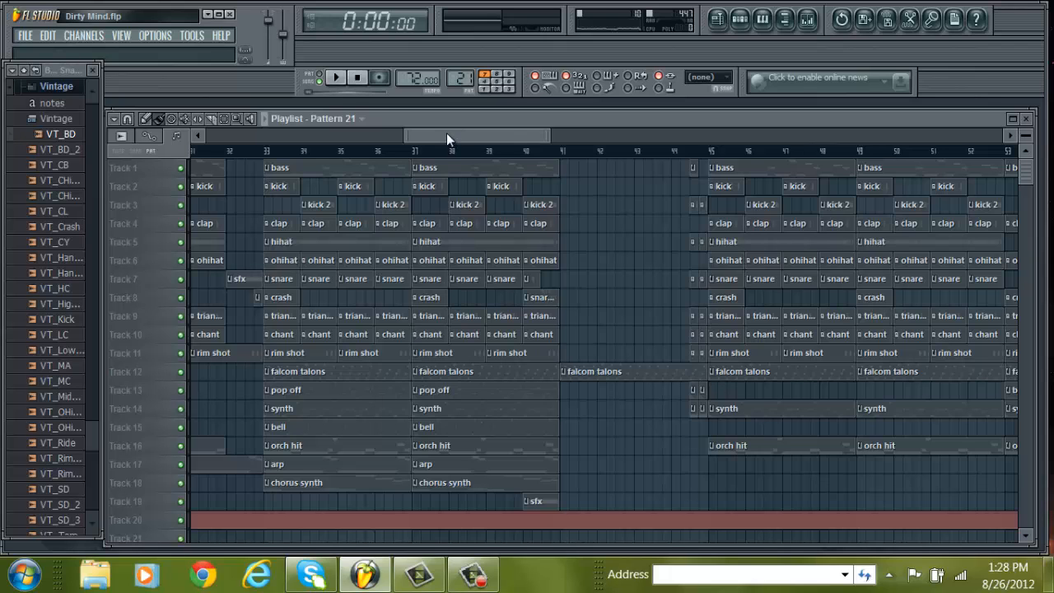
left_click_drag(446, 134, 203, 203)
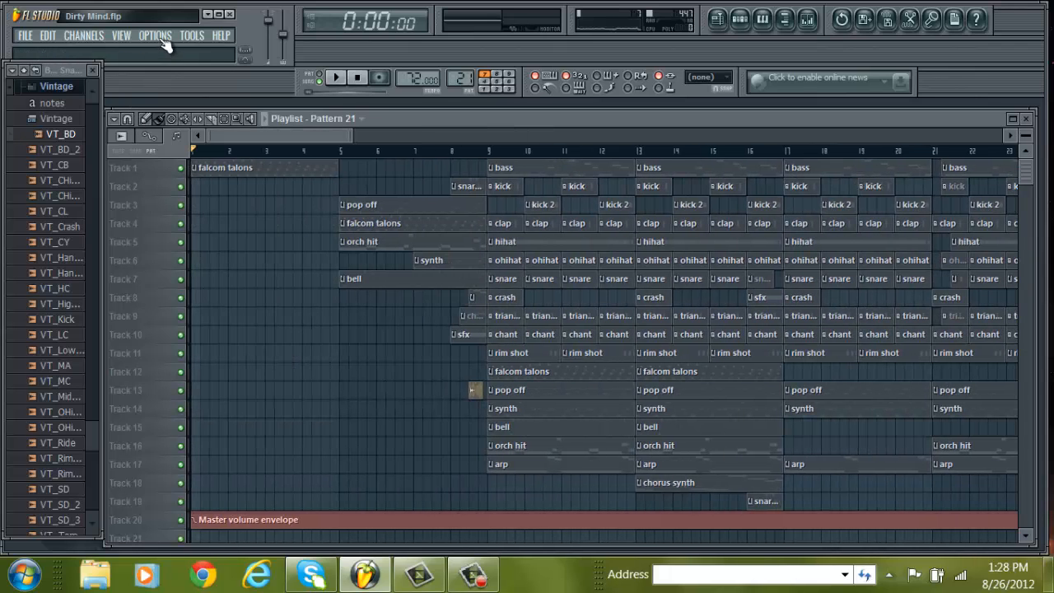
Step: Examine the output device, sample rate and buffer length in the audio settings, and close the settings window
left_click(156, 35)
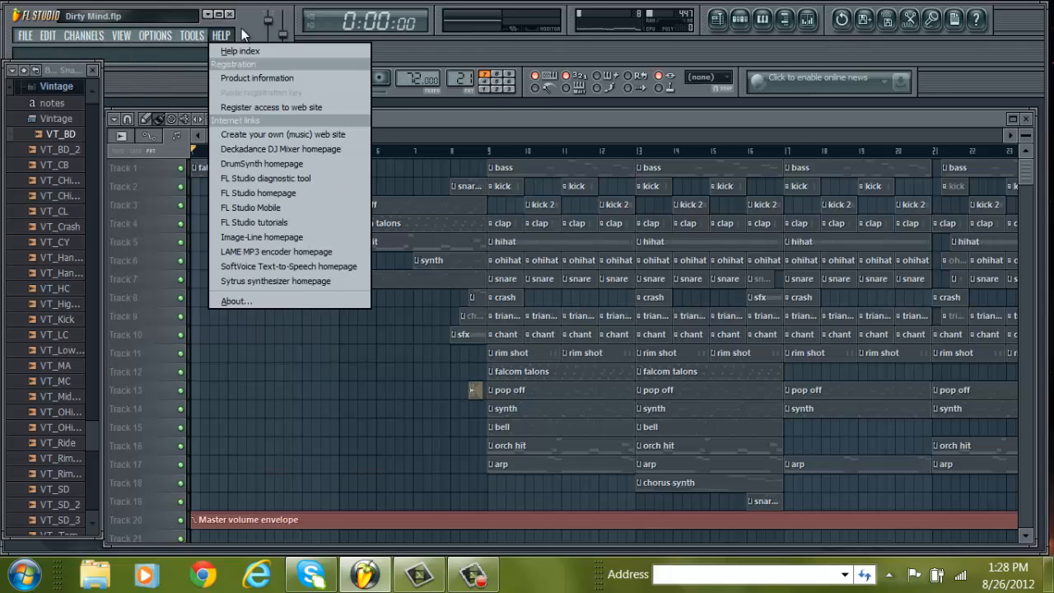
left_click(146, 69)
left_click(157, 38)
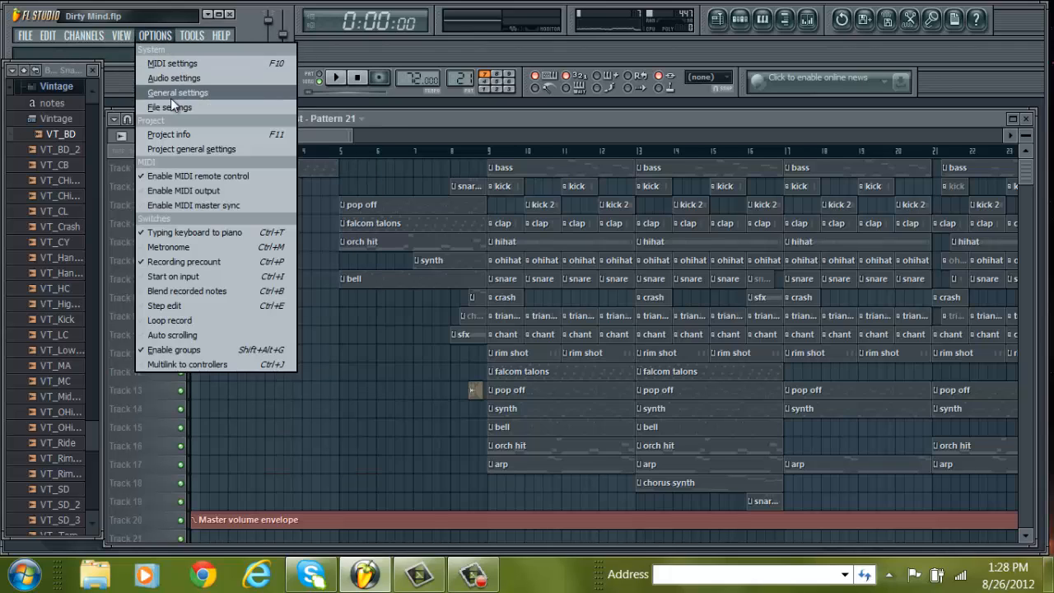
left_click(163, 77)
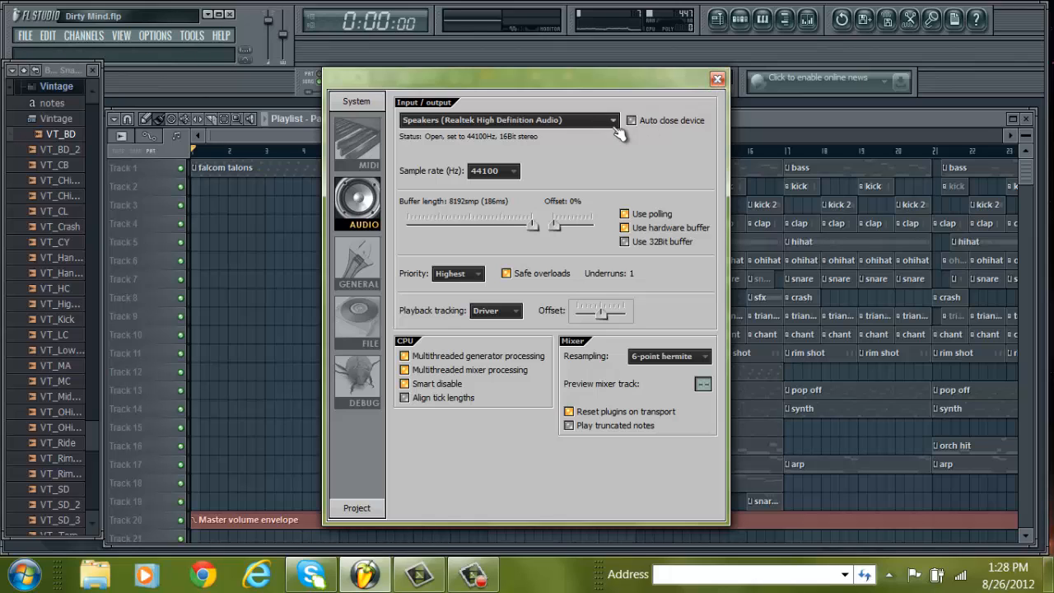
left_click(717, 78)
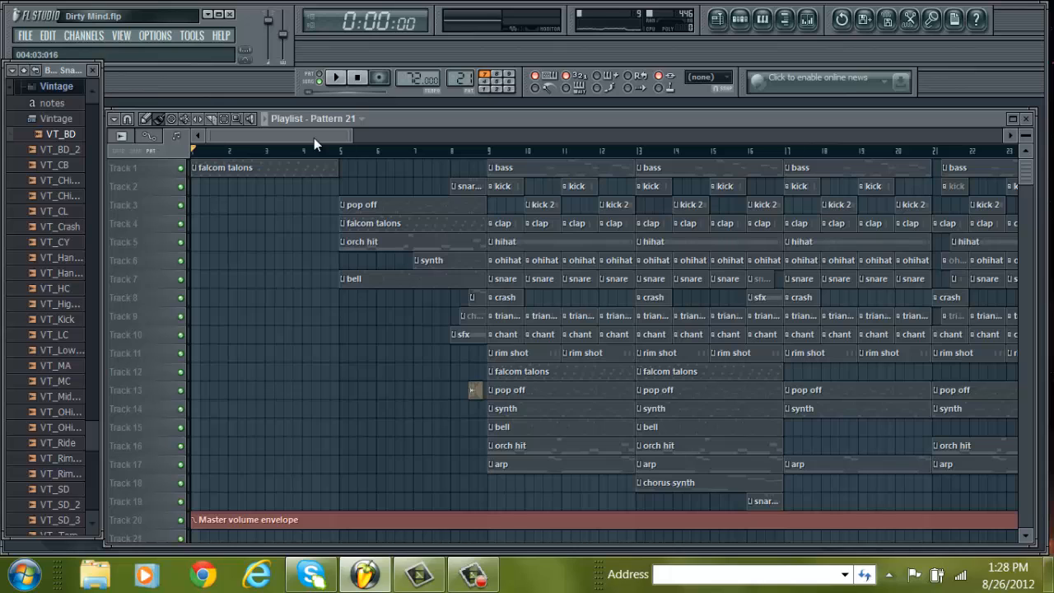
Step: Look through the step sequencer's channel list down to the 9 lives tag channel, and return to the playlist
left_click_drag(313, 138, 289, 152)
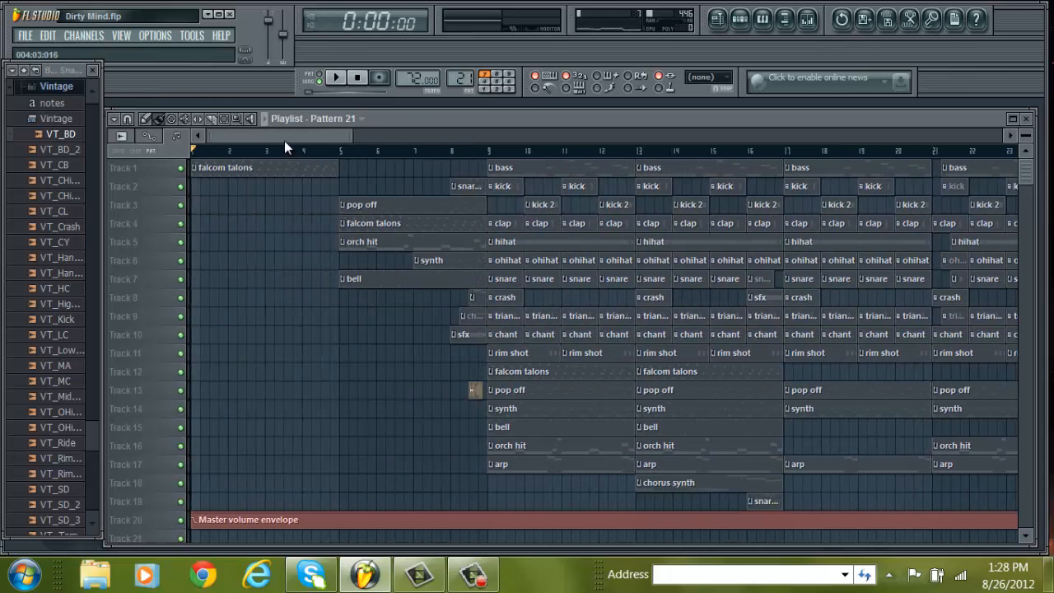
left_click(719, 21)
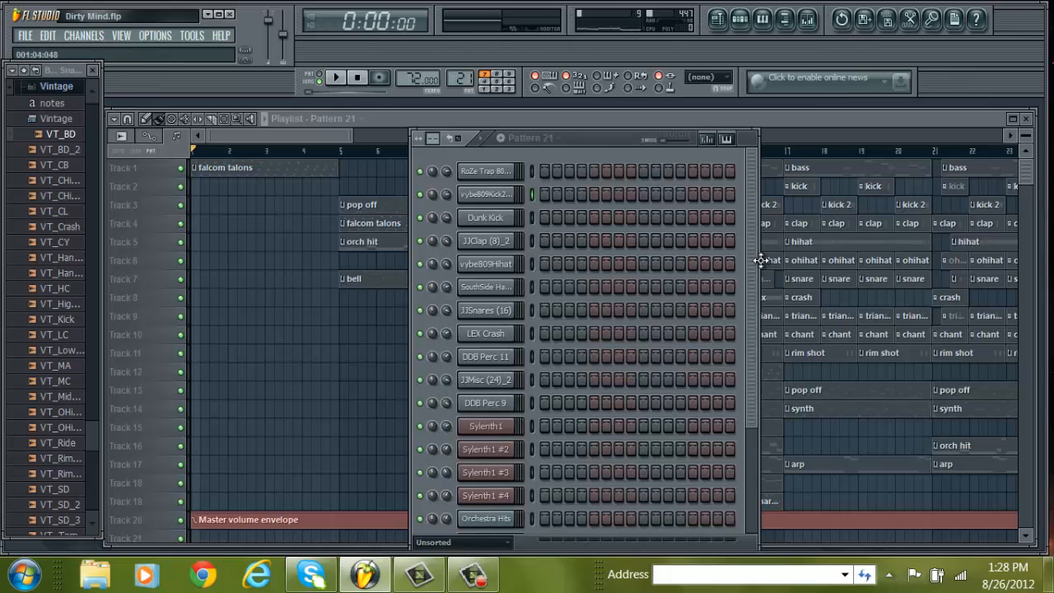
scroll(747, 288, "down", 4)
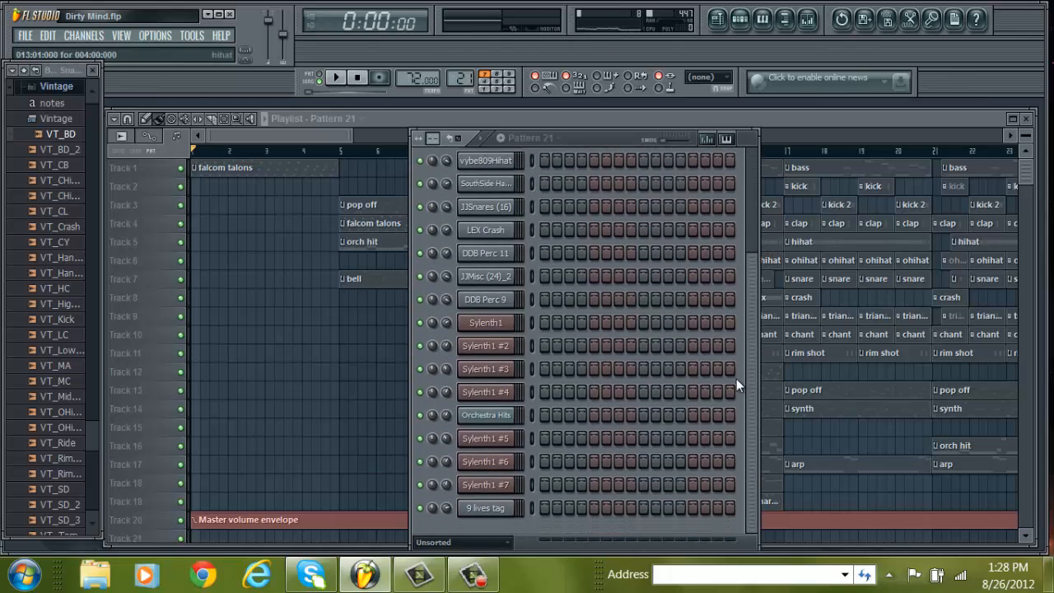
scroll(733, 277, "down", 3)
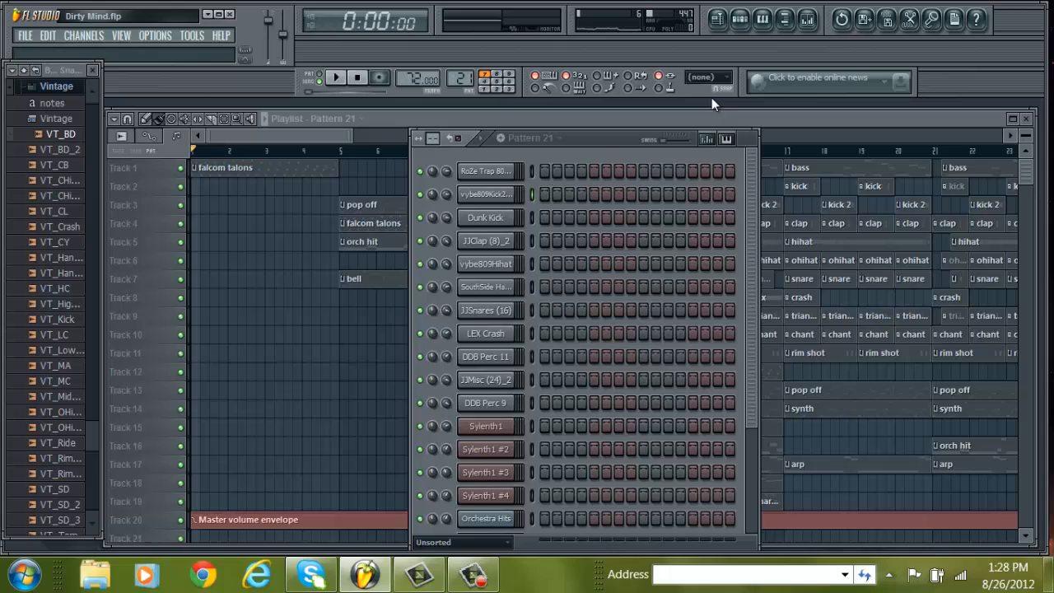
left_click(719, 21)
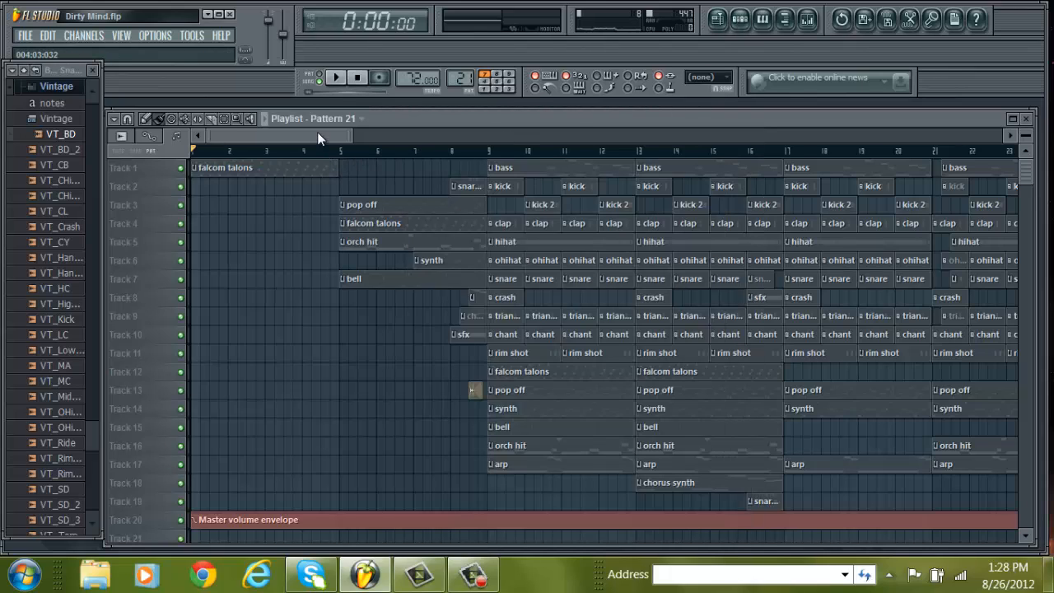